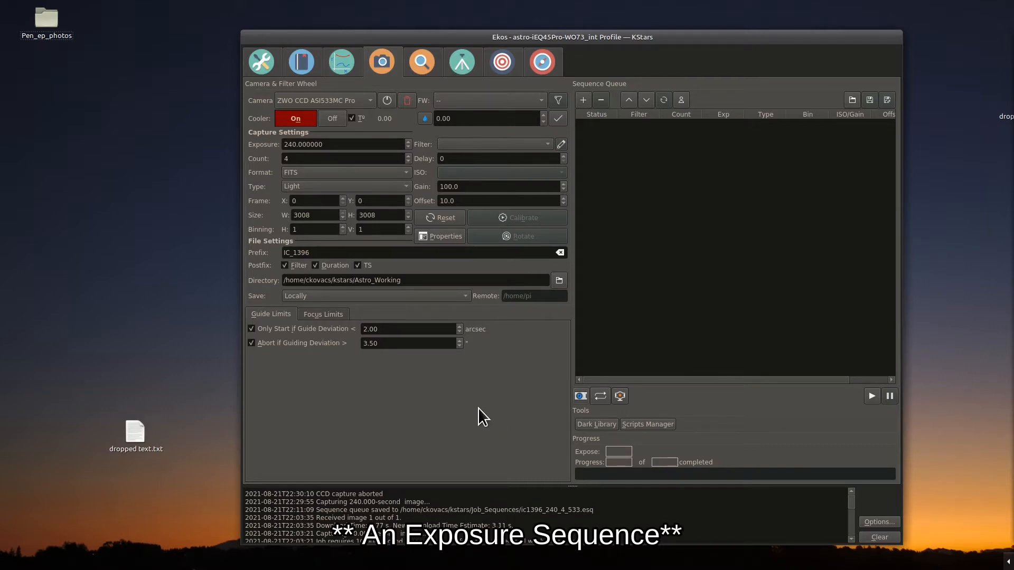
Set the frame count to 2 and add the 240-second light exposure job to the sequence queue.
click(296, 160)
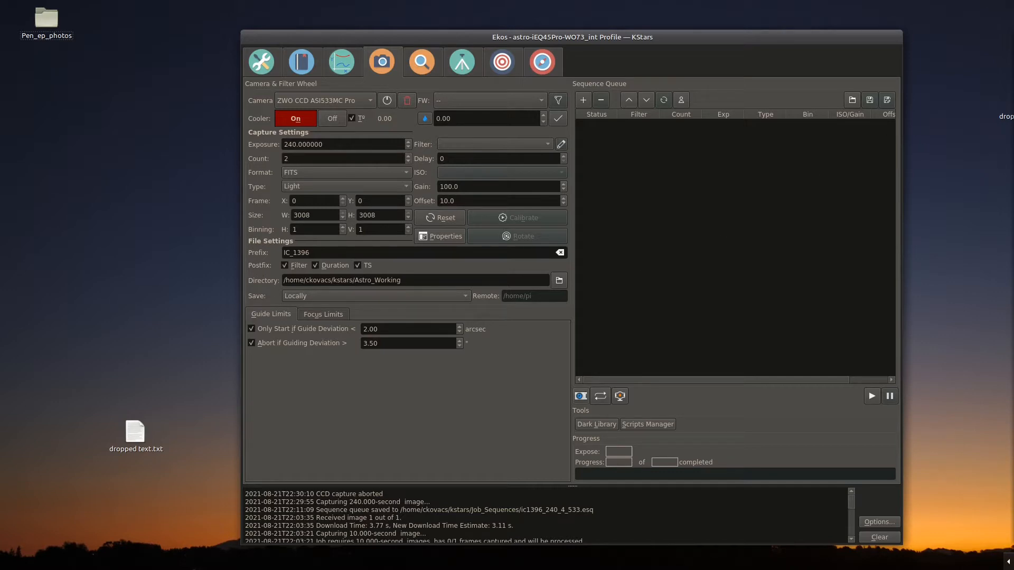
mouse_move(1013, 74)
mouse_down()
mouse_move(501, 43)
mouse_move(454, 14)
mouse_move(708, 72)
mouse_move(1013, 88)
mouse_up()
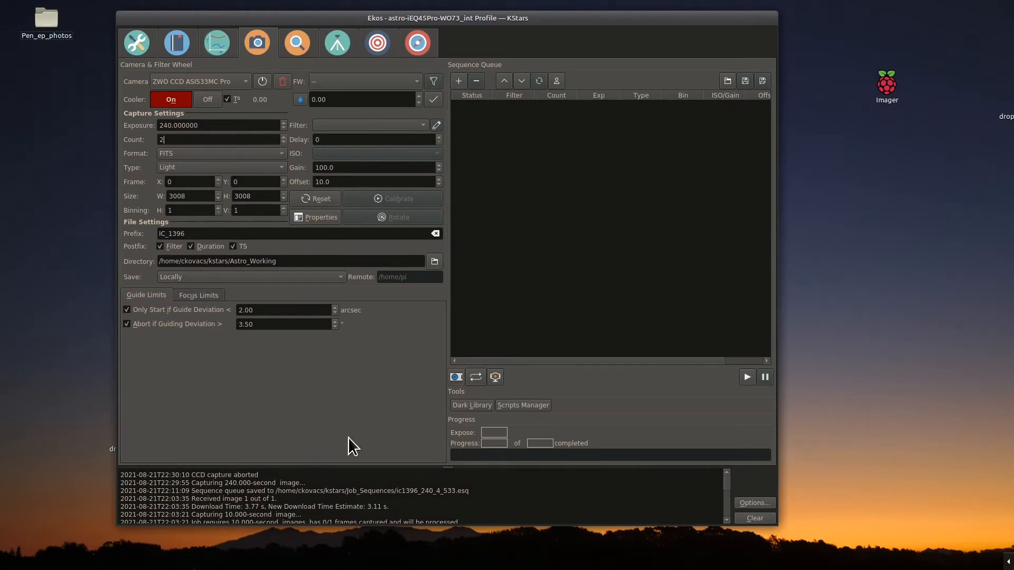
click(457, 81)
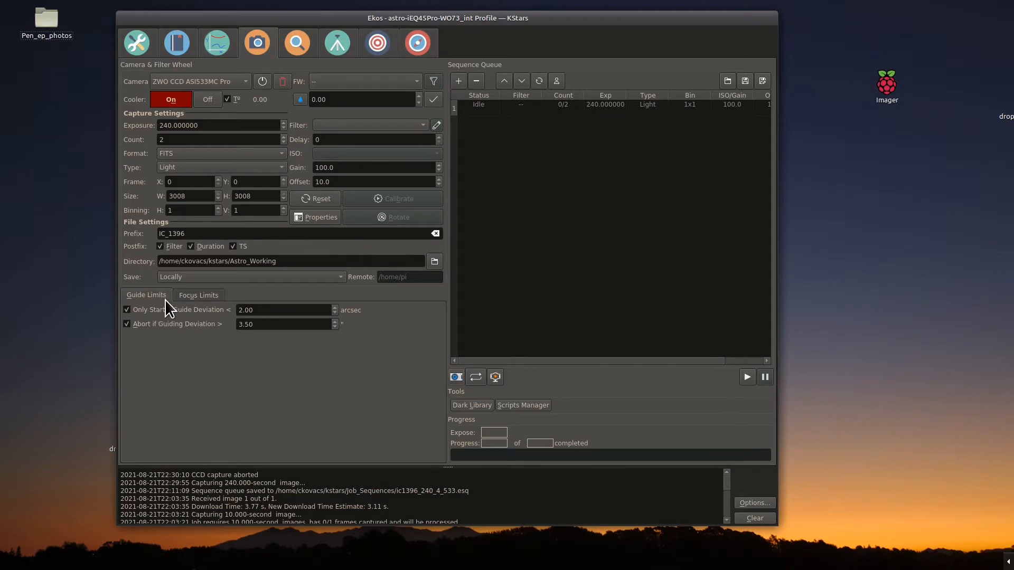
Check the focus and guide limits and save the sequence queue as ic1396_240_100_10_0c in Job_Sequences.
click(189, 297)
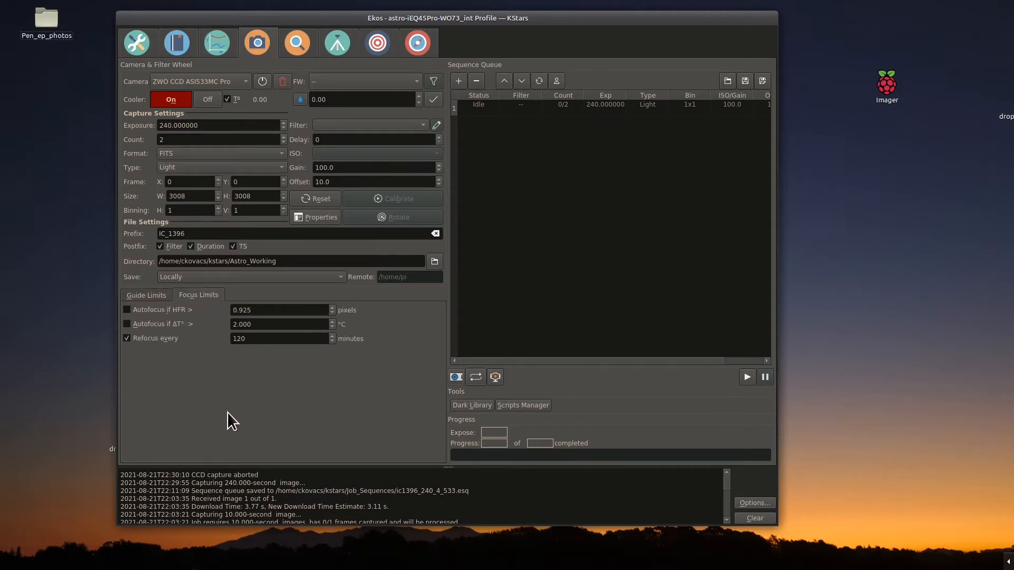
click(141, 299)
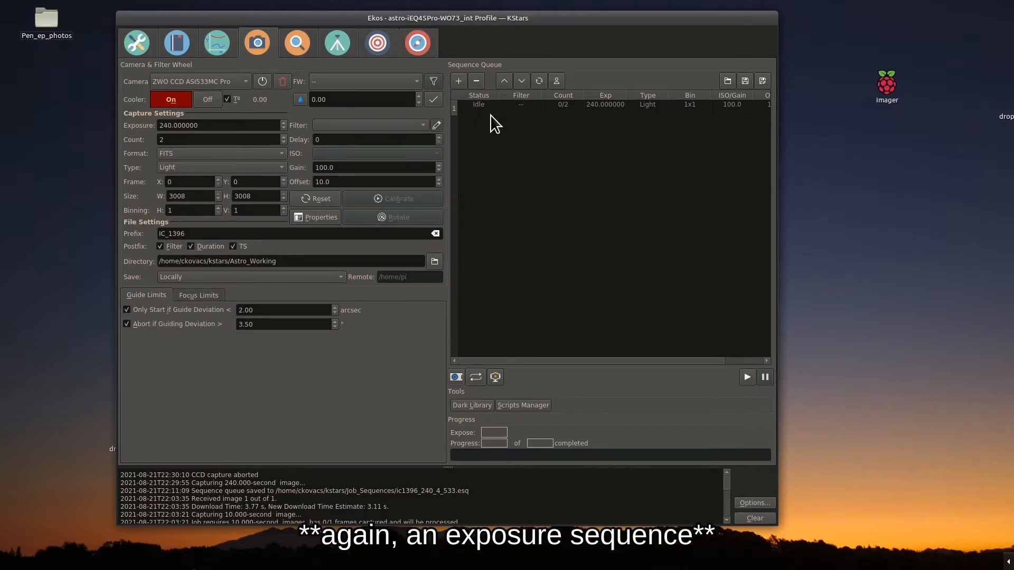
click(762, 81)
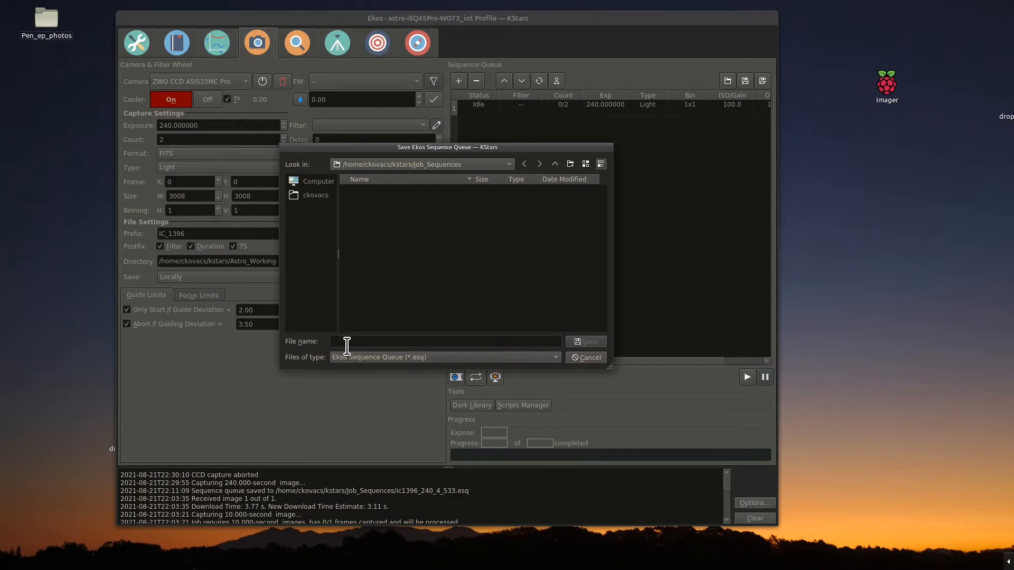
text(ic1396_240_100_10_0c)
click(581, 341)
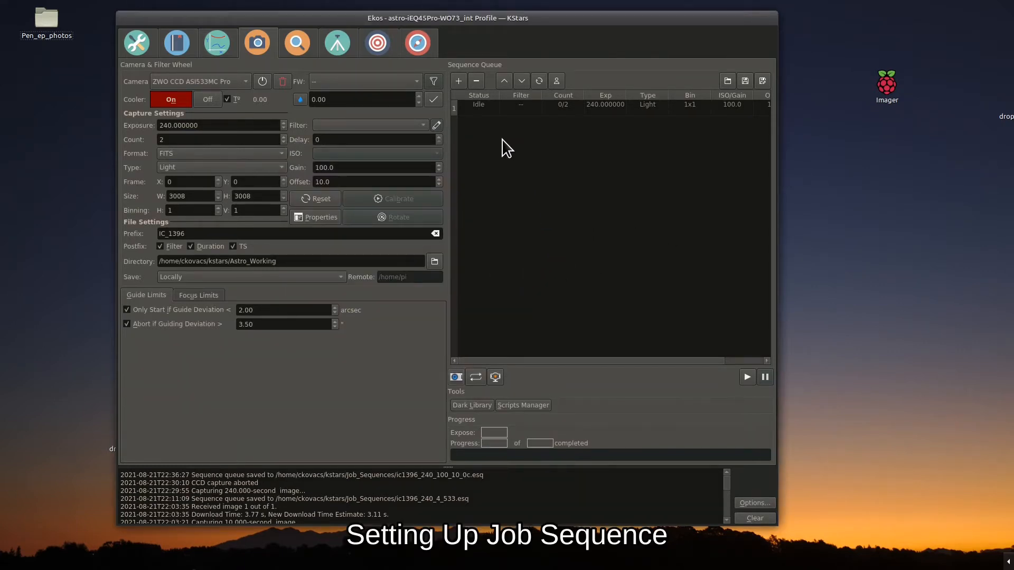
Find the object IC 1396 and set it as the scheduler's target.
click(179, 47)
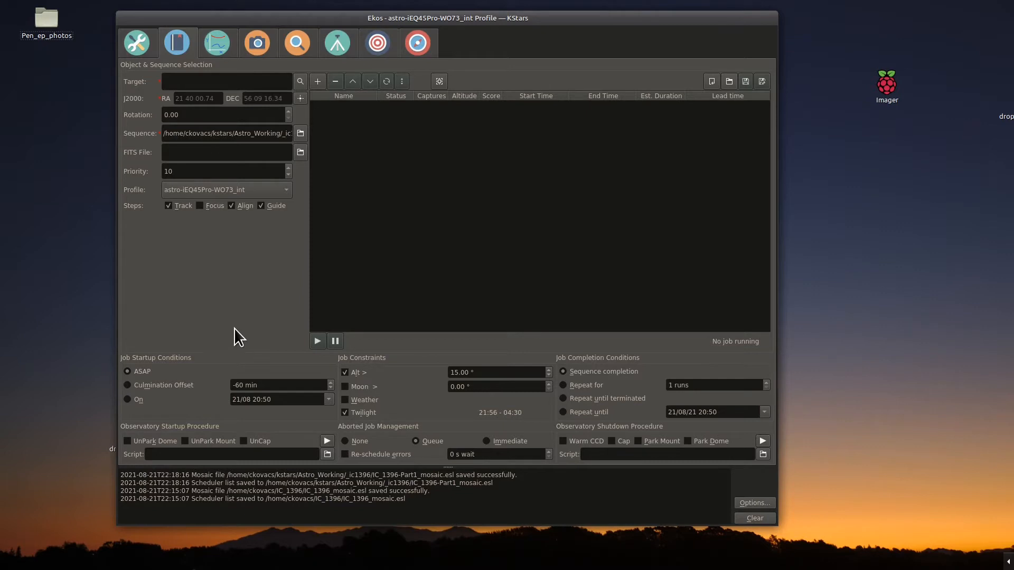
click(180, 81)
click(300, 81)
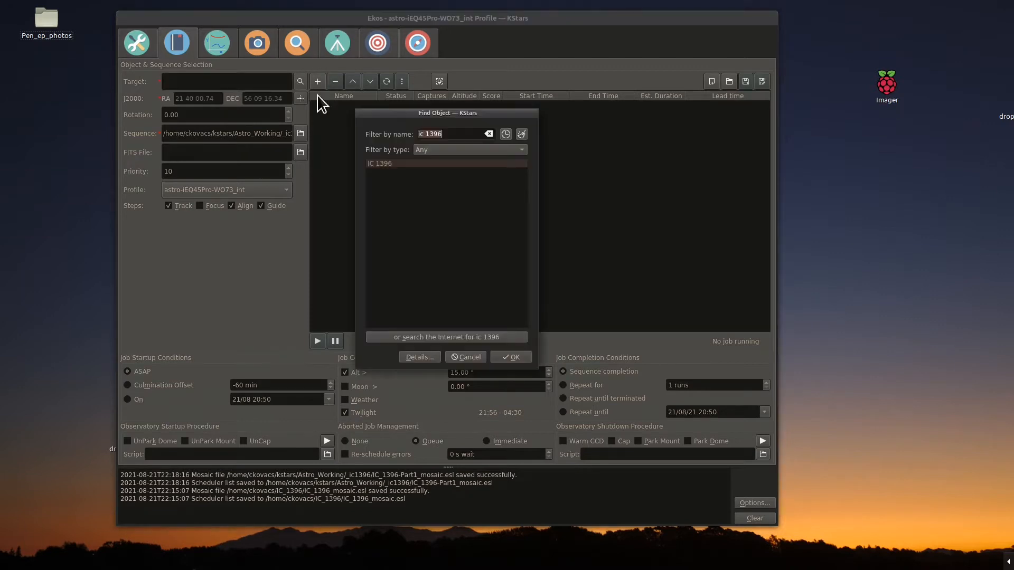
click(447, 133)
double_click(445, 133)
drag(449, 134, 420, 136)
key(BackSpace)
text(ic 139)
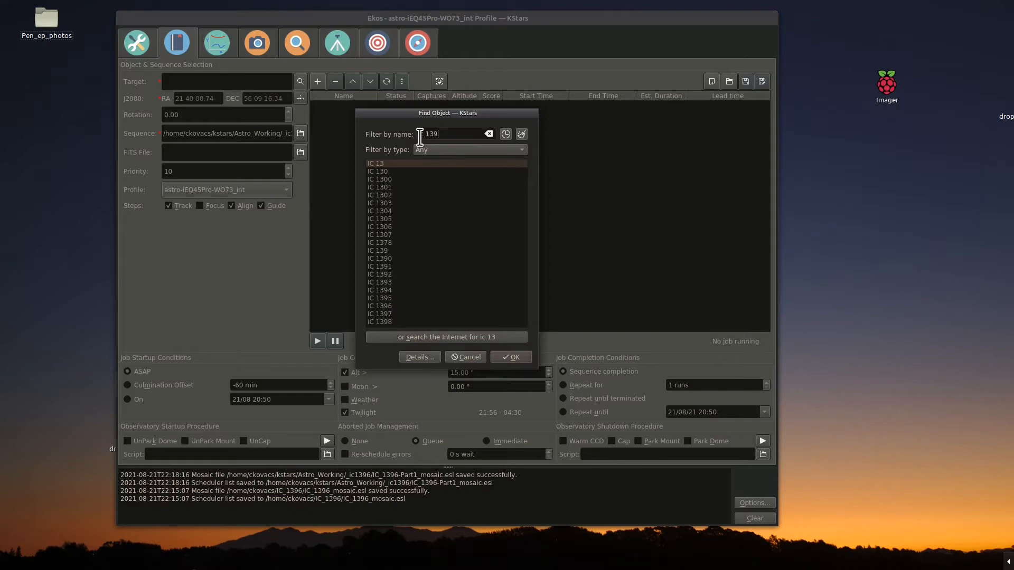
text(6)
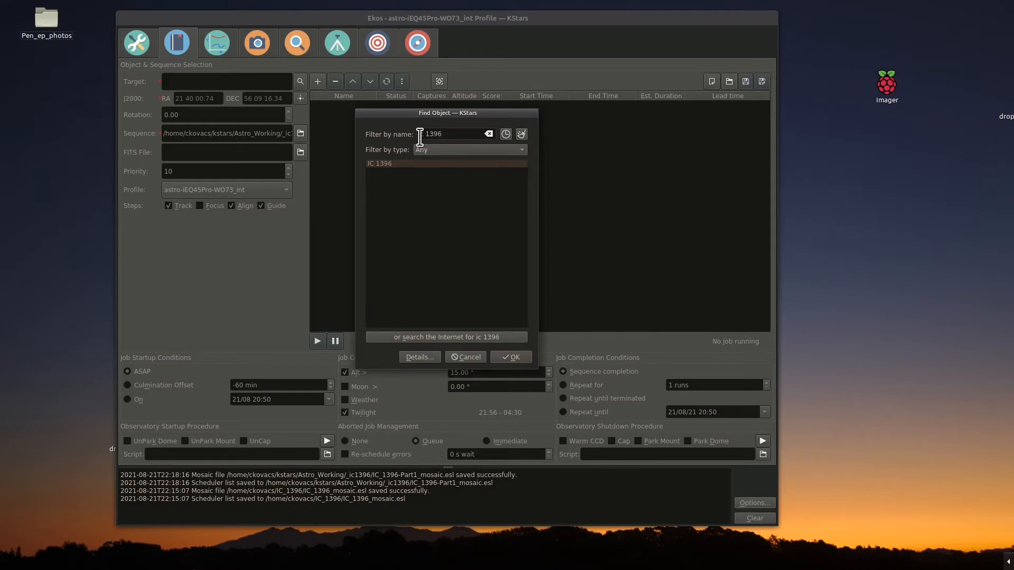
click(390, 166)
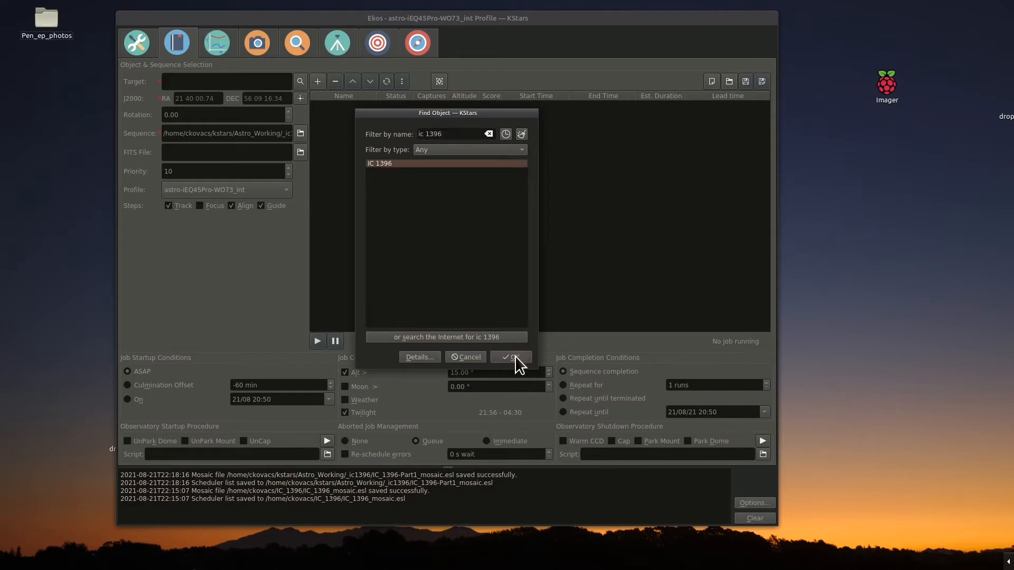
click(512, 358)
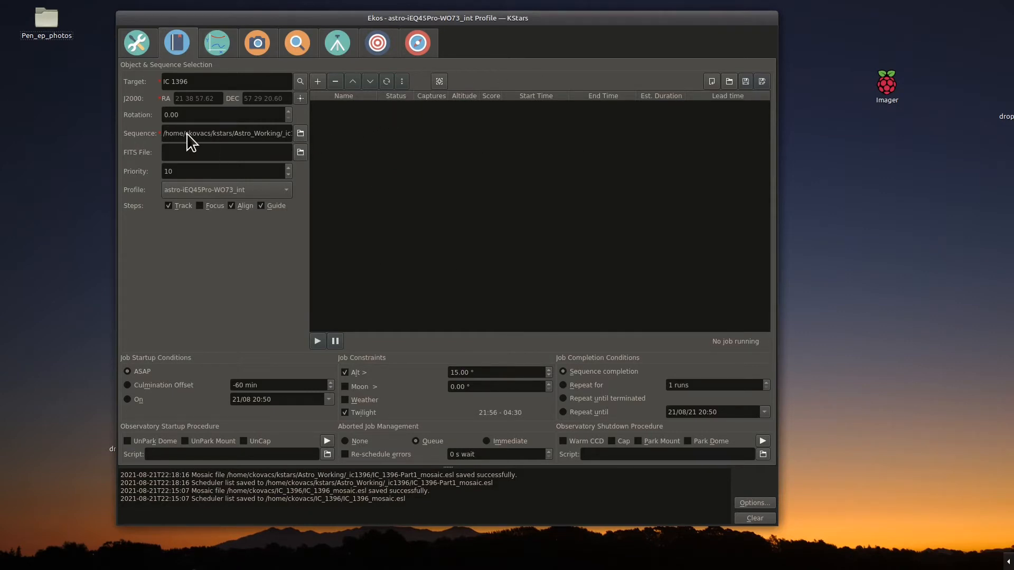
Load ic1396_240_100_10_0c.esq as the scheduler job's sequence and keep the astro-iEQ45Pro-WO73_int profile.
click(299, 134)
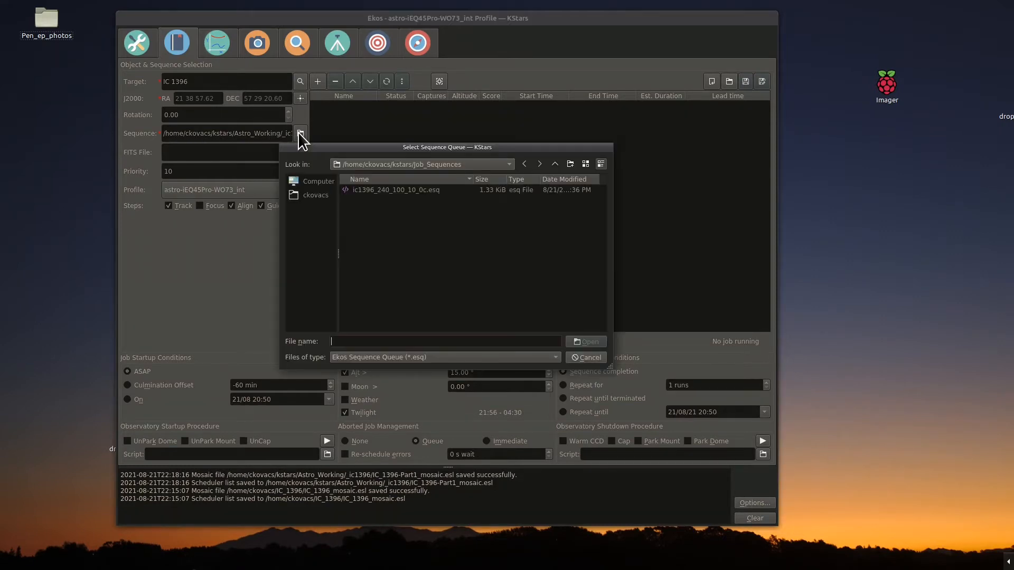
click(416, 191)
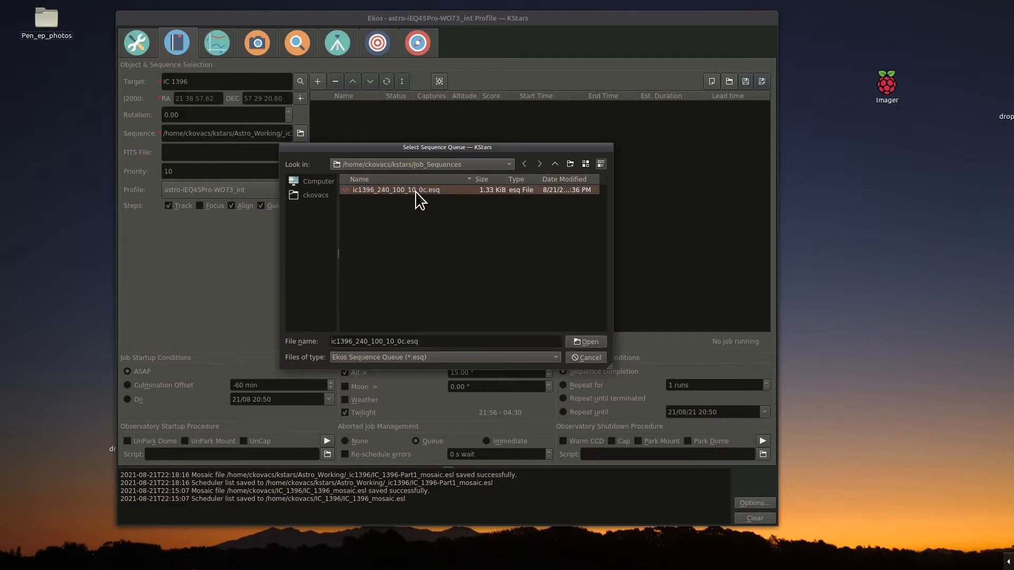
click(588, 341)
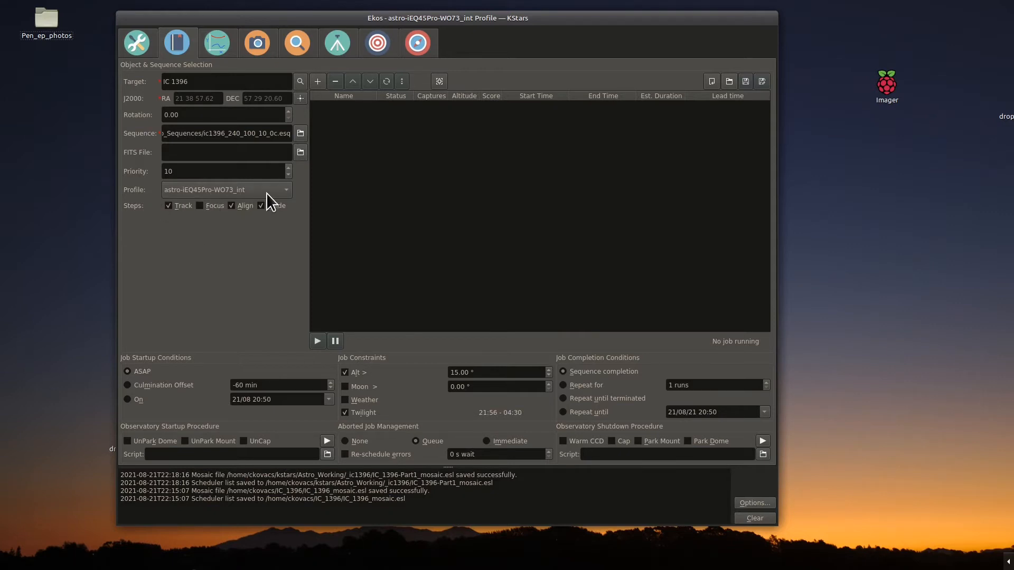
click(285, 191)
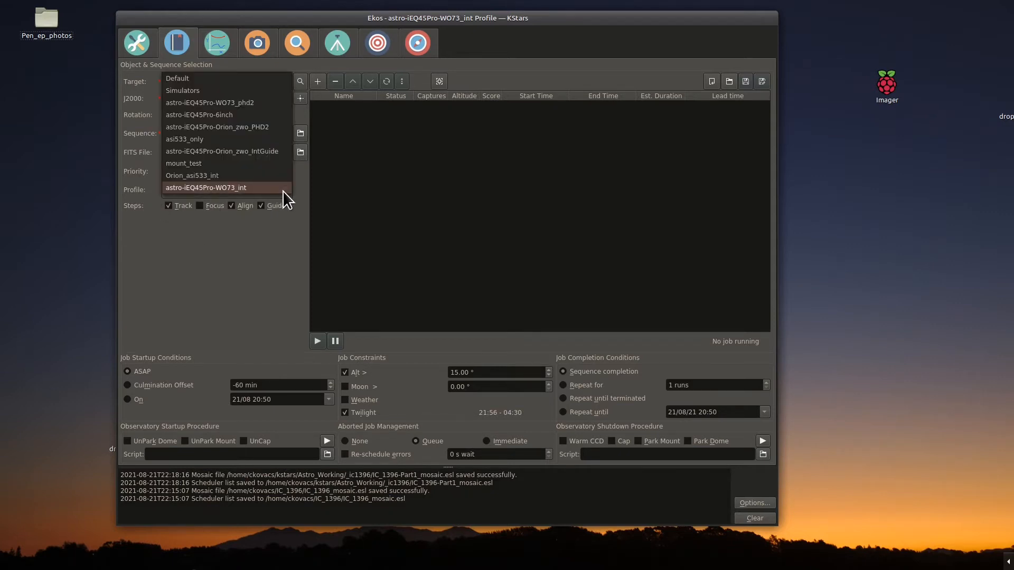
click(281, 191)
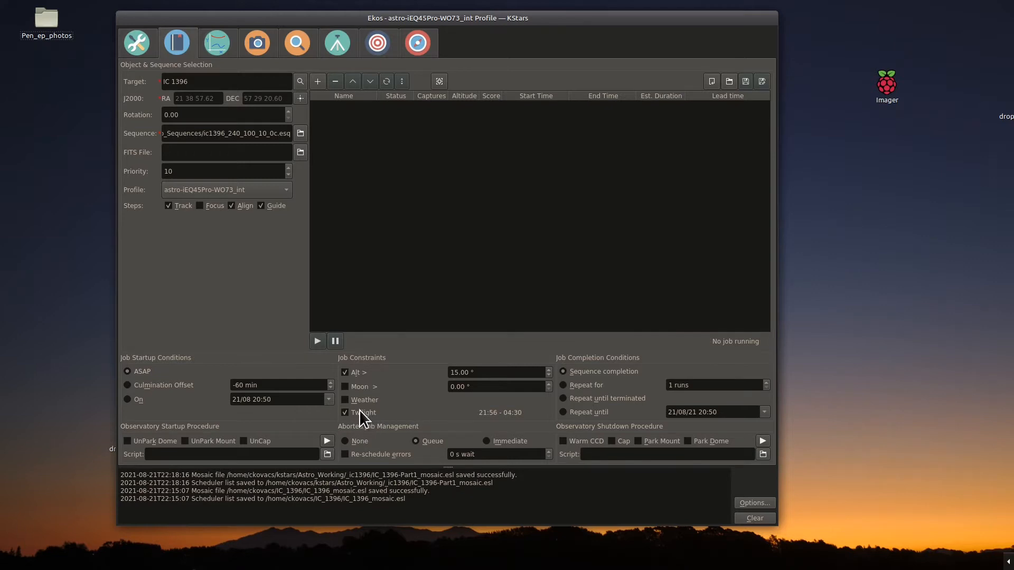
Enable Warm CCD and Park Mount in the observatory shutdown procedure and check the camera's temperature enforcement setting.
mouse_move(357, 413)
mouse_move(481, 418)
click(563, 440)
click(638, 441)
click(255, 42)
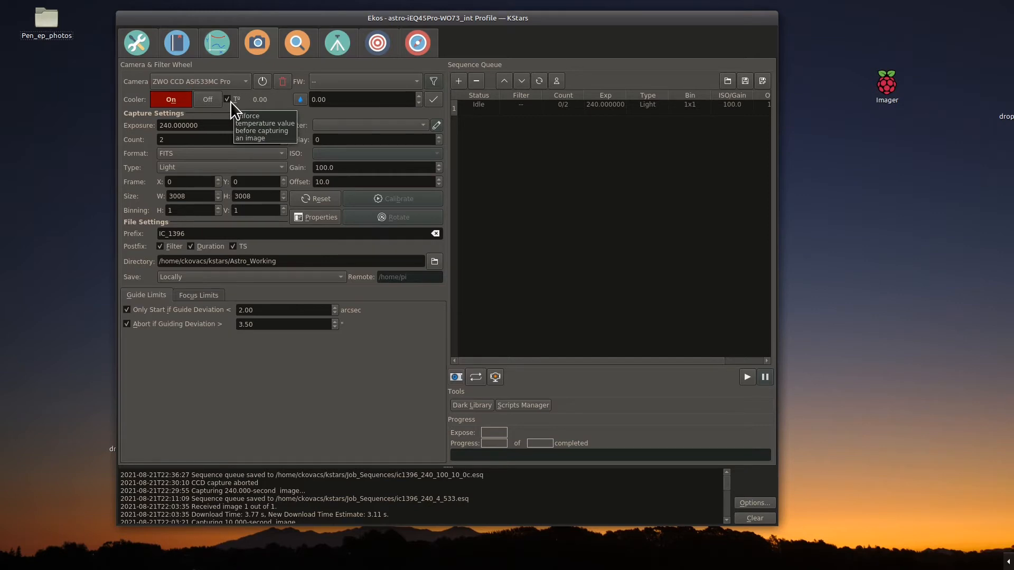
click(178, 42)
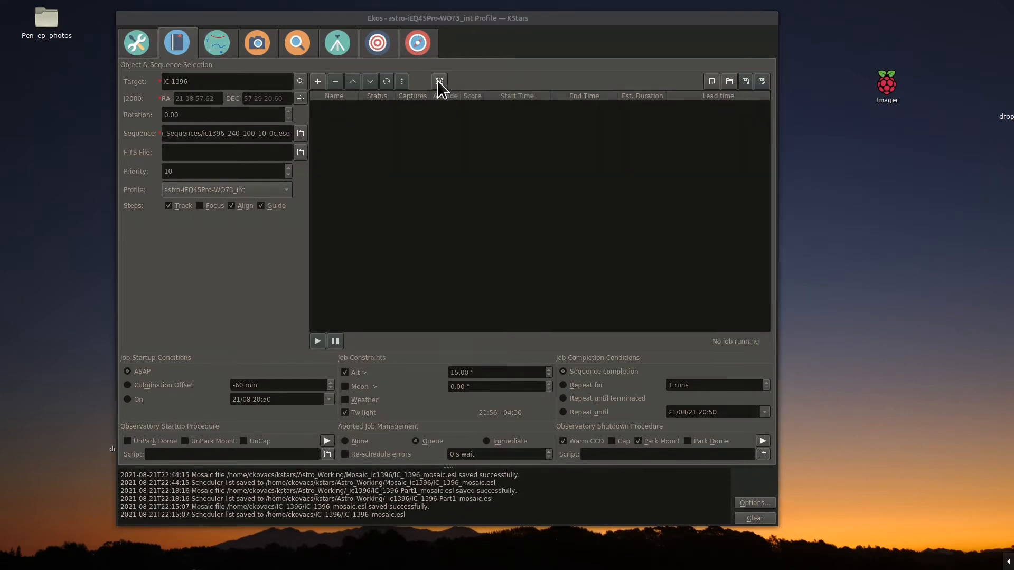
Set up a mosaic for IC 1396 with a 440 mm focal length, 15% overlap and a 2 x 2 grid.
click(441, 81)
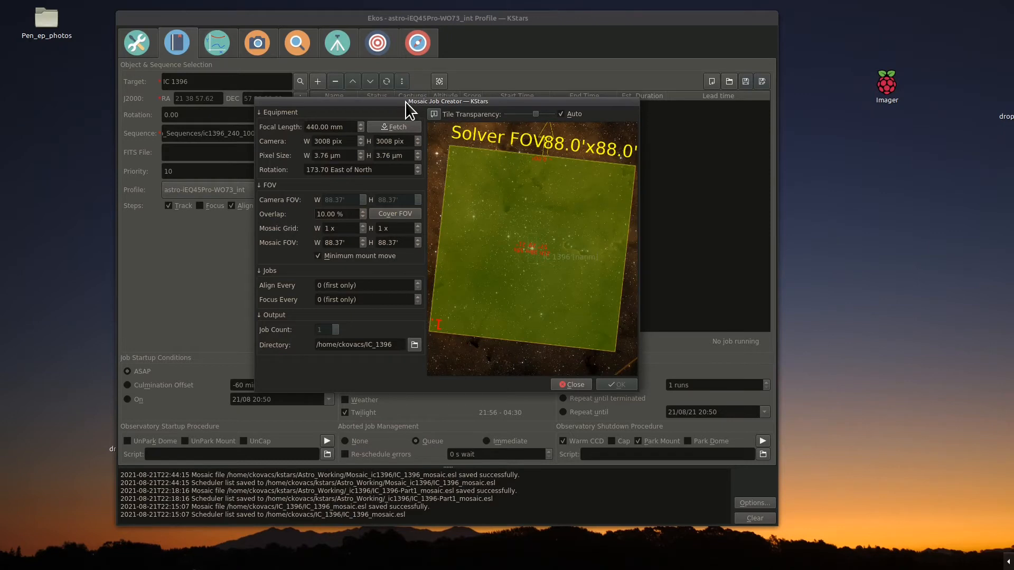
click(314, 124)
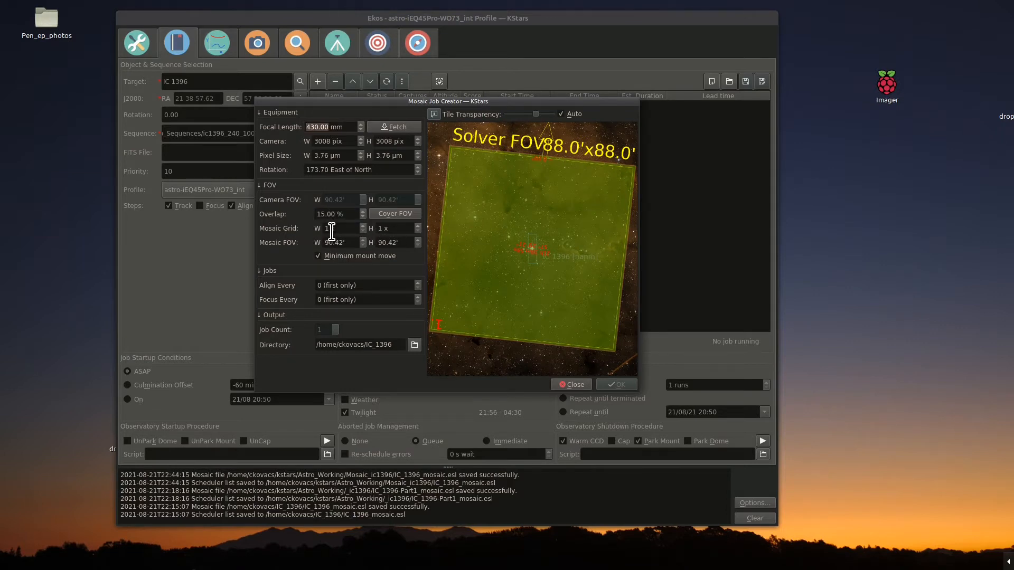
click(329, 228)
key(BackSpace)
text(2)
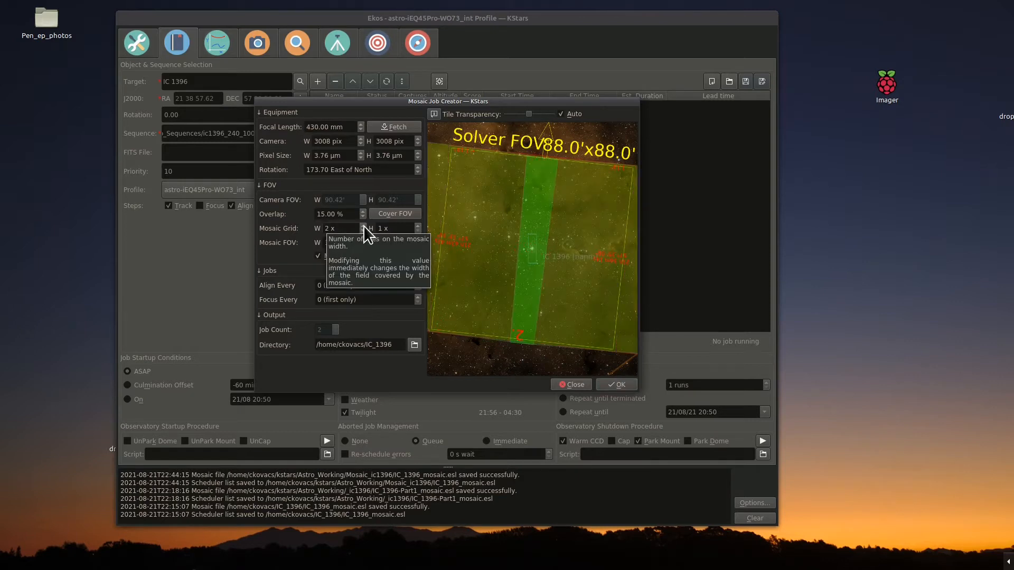
click(385, 230)
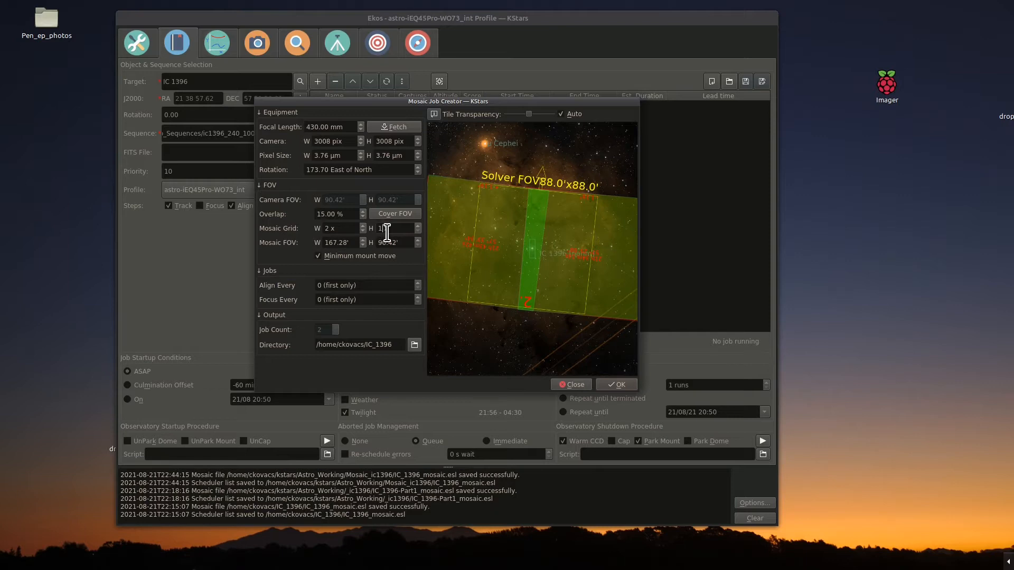
key(BackSpace)
text(2)
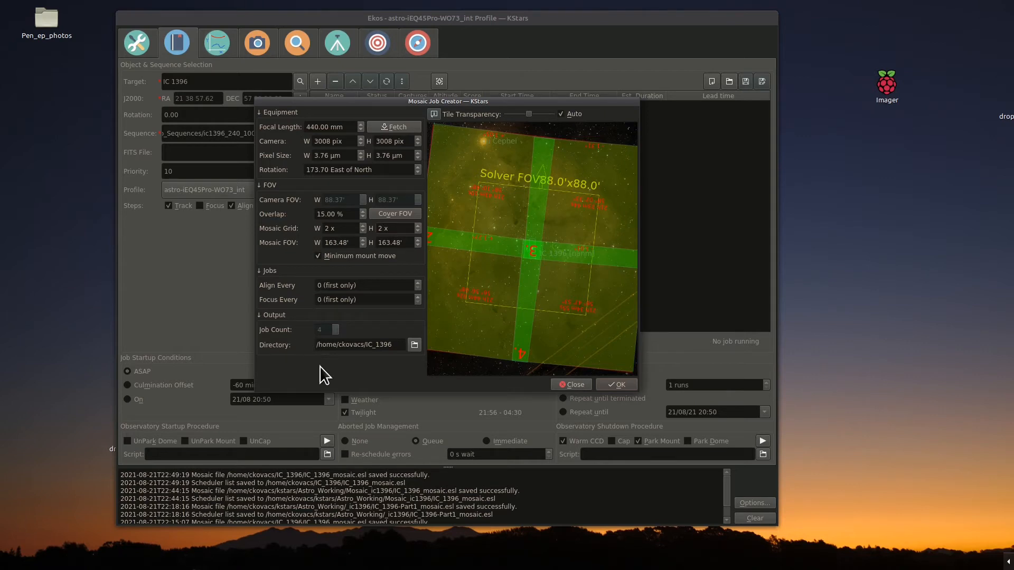
Choose kstars/Astro_Working/Mosaic_ic1396 as the mosaic's output directory and generate the scheduler jobs.
click(410, 344)
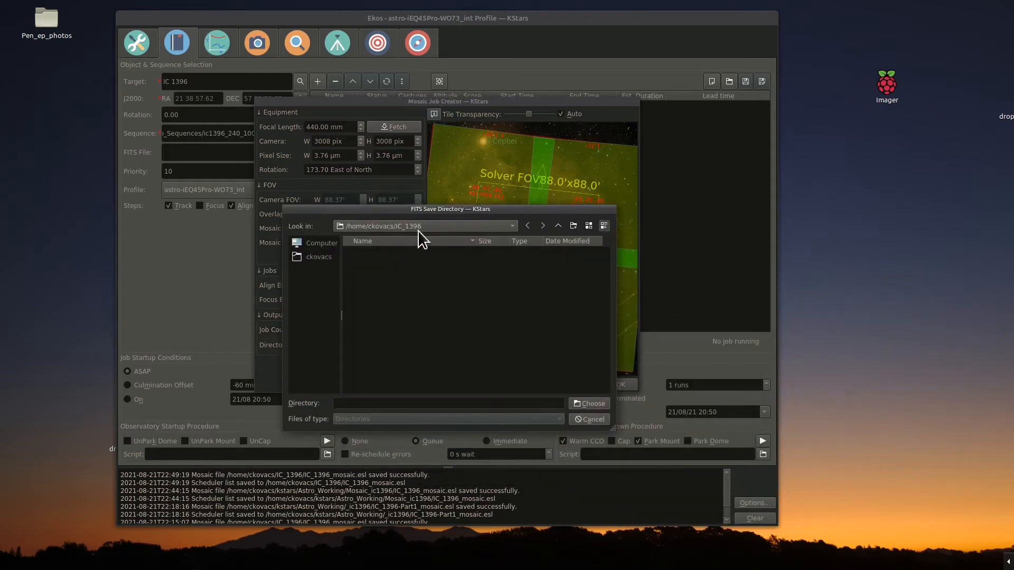
click(557, 226)
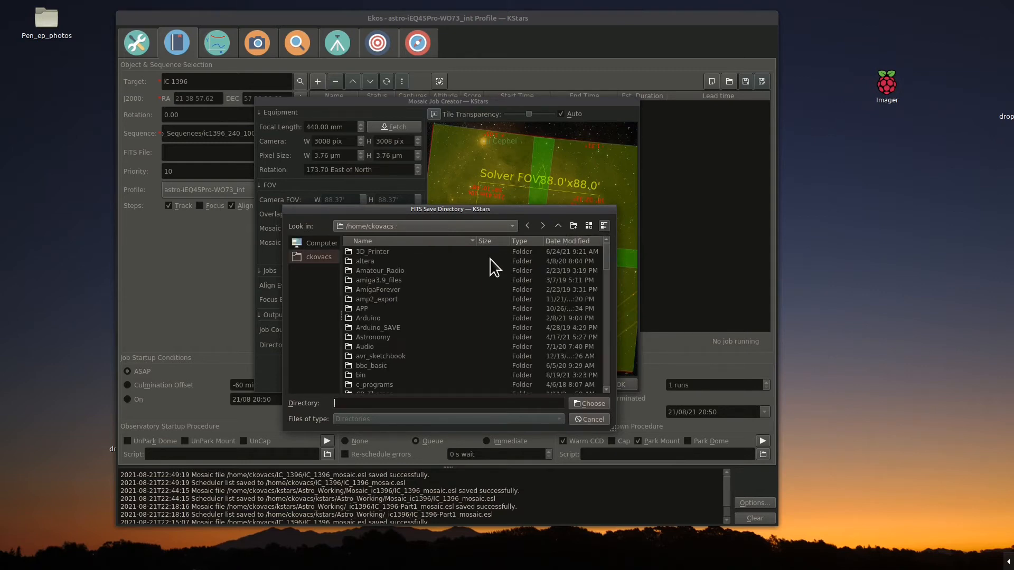
scroll(414, 355, down, 12)
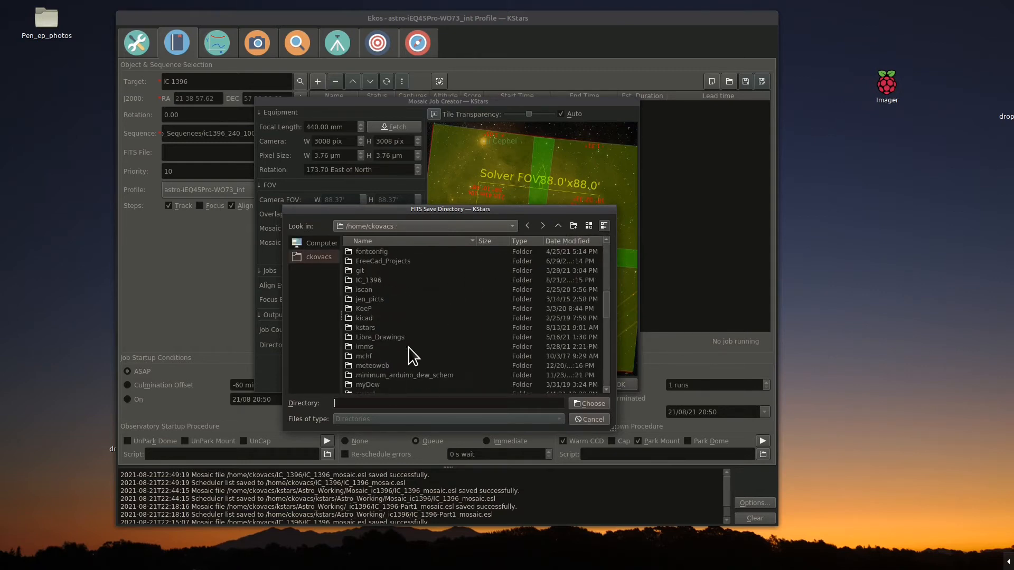
scroll(406, 350, up, 6)
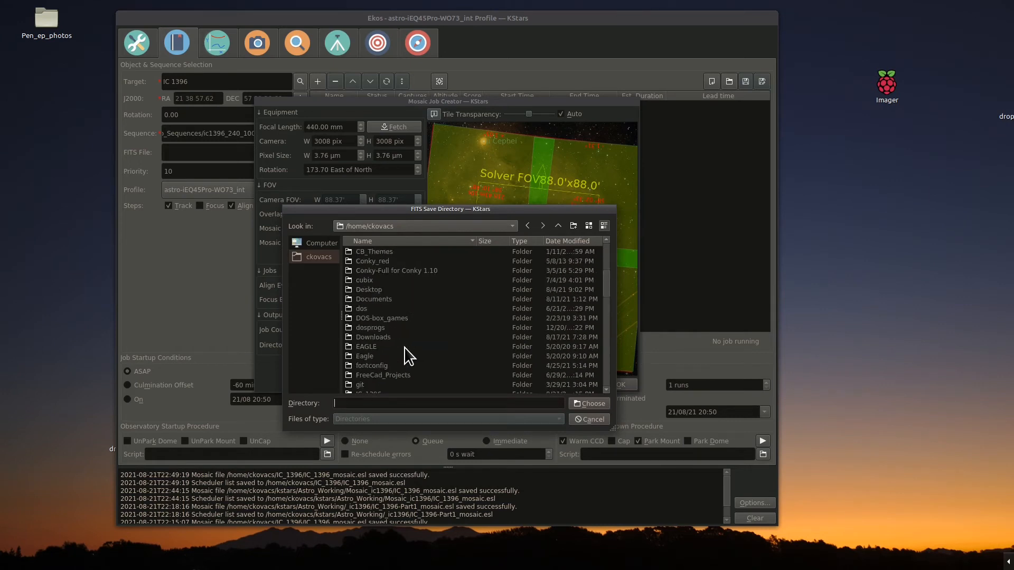
scroll(407, 355, down, 1)
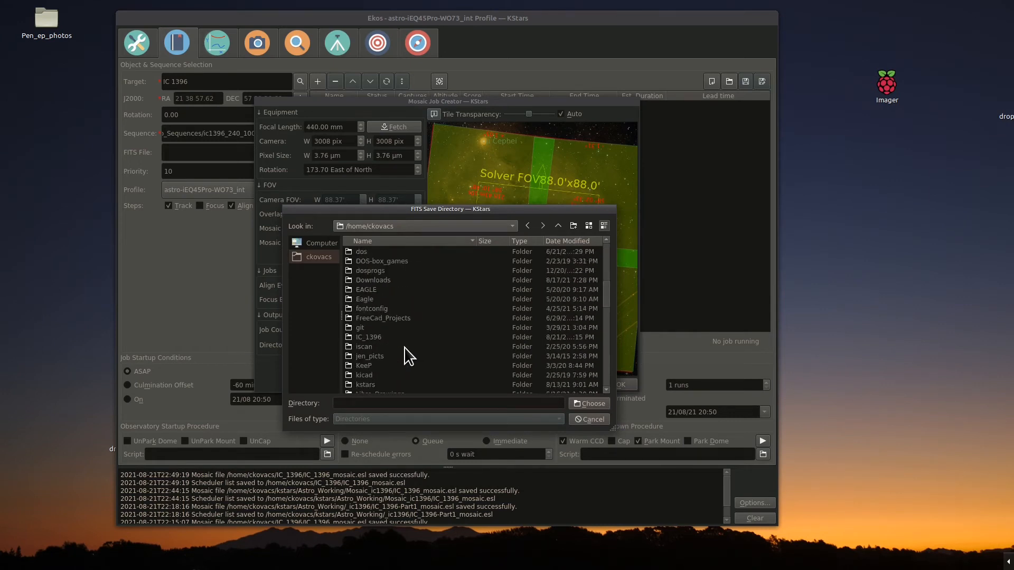
click(370, 385)
double_click(370, 385)
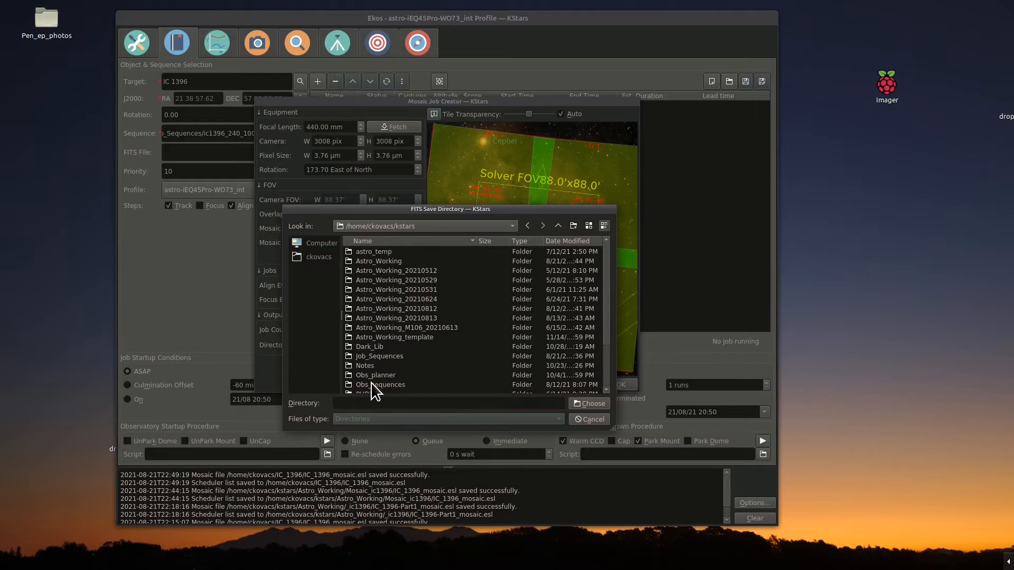
double_click(383, 262)
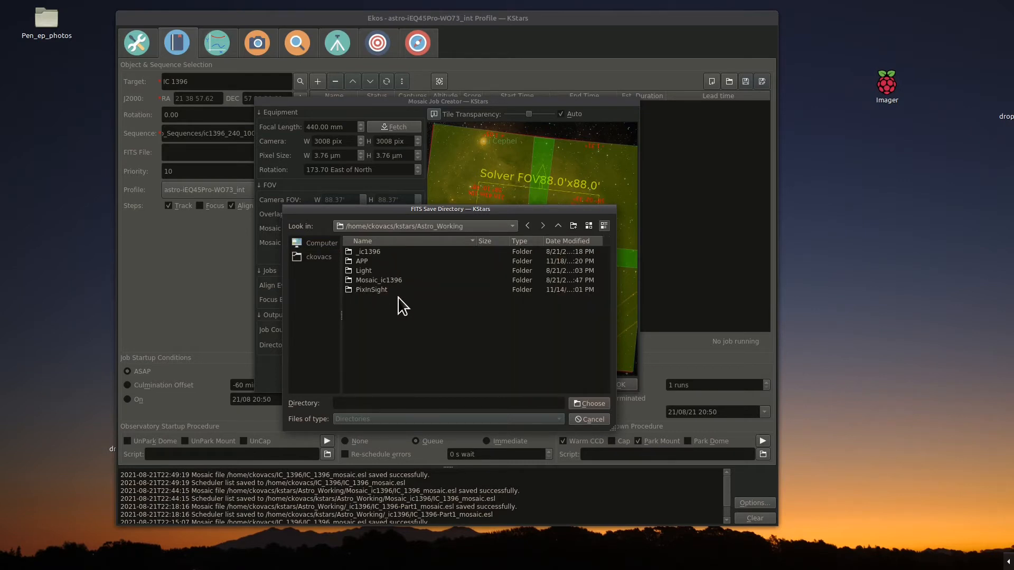
click(391, 281)
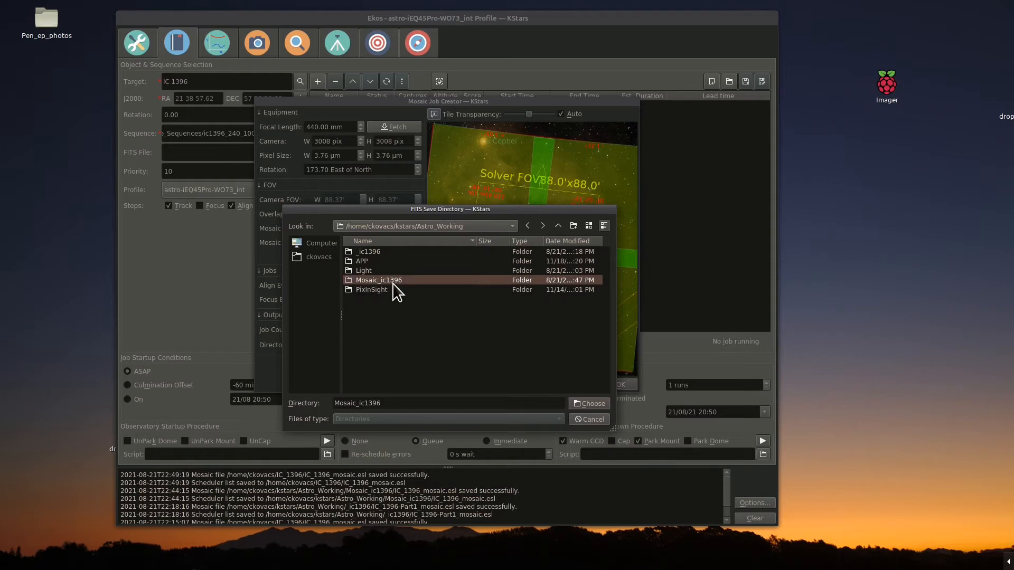
click(589, 403)
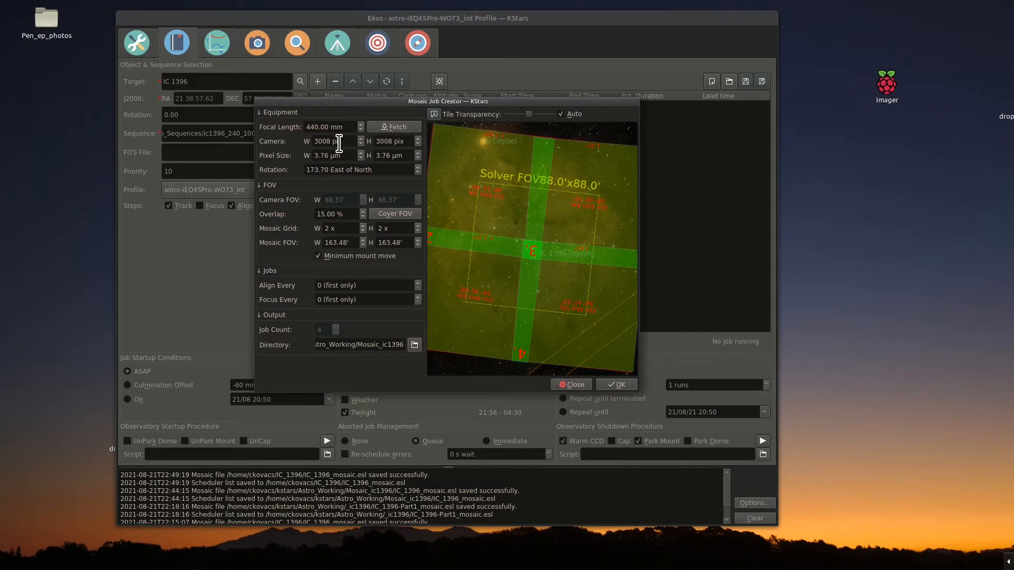
click(619, 385)
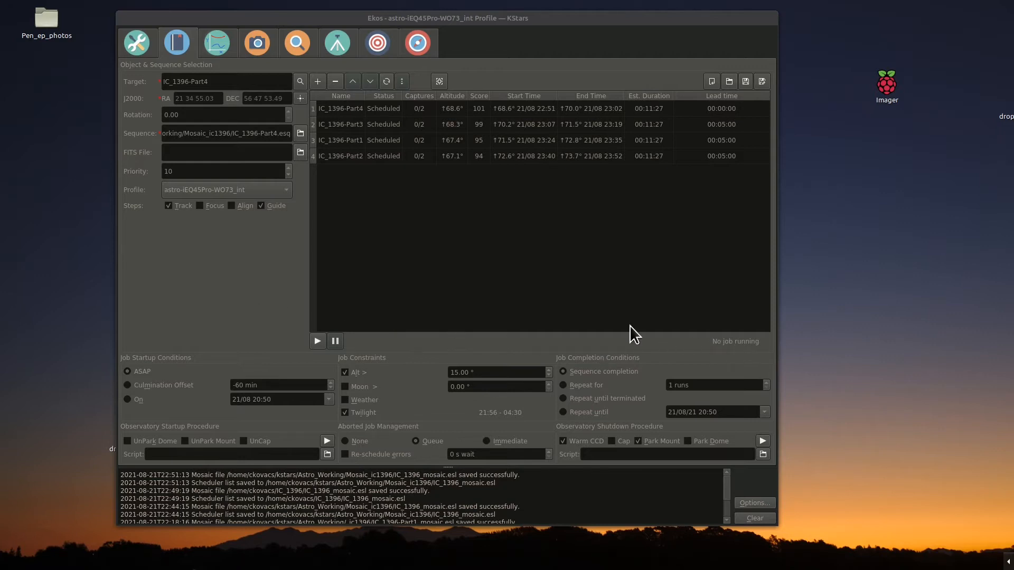
Start the scheduler on the four IC 1396 mosaic jobs and clear the scheduler log.
click(318, 341)
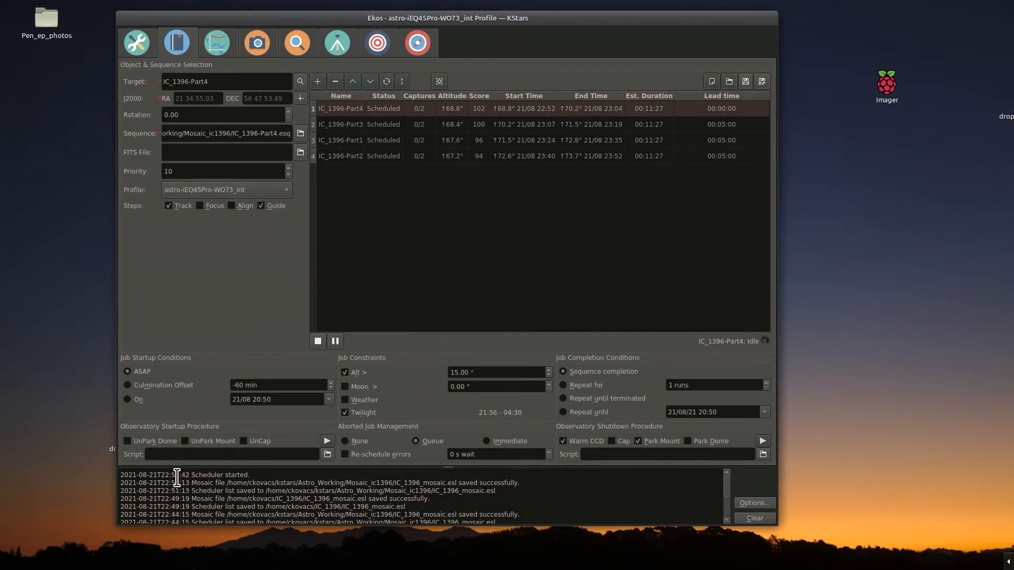
click(759, 519)
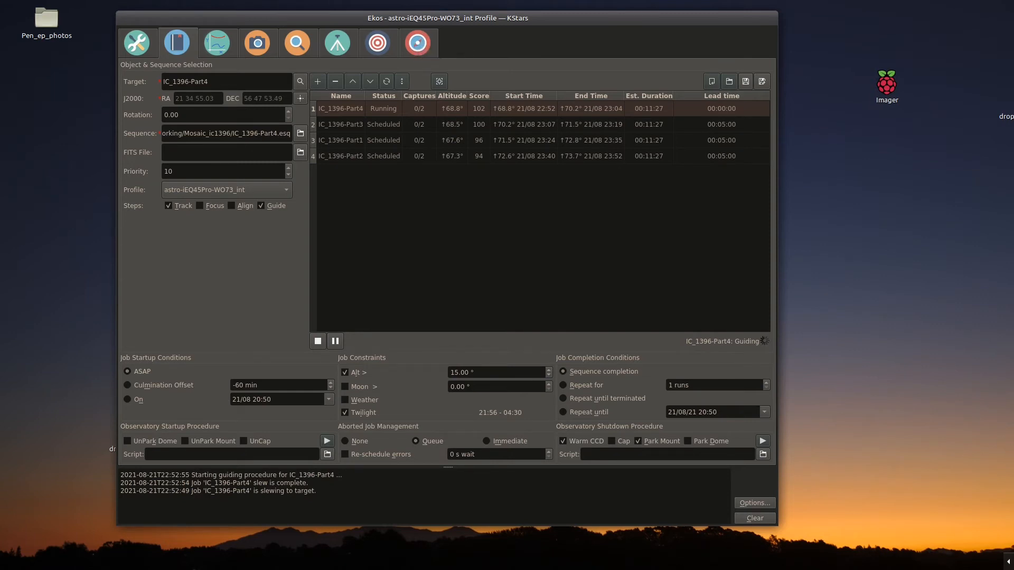
Check the plate-solving results, the scheduler log and the autoguiding for the running IC_1396-Part4 job.
drag(1013, 370, 370, 17)
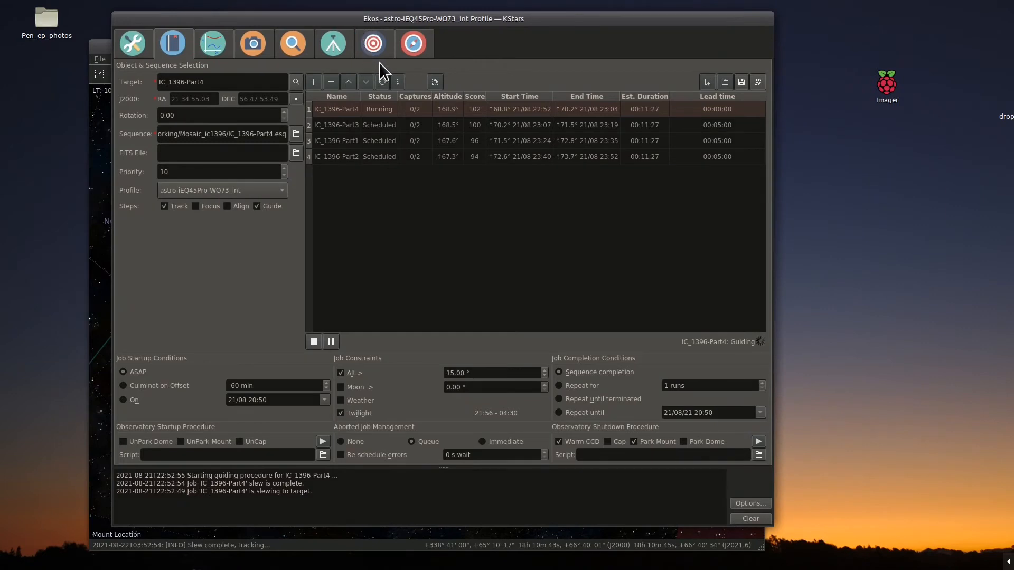
click(374, 46)
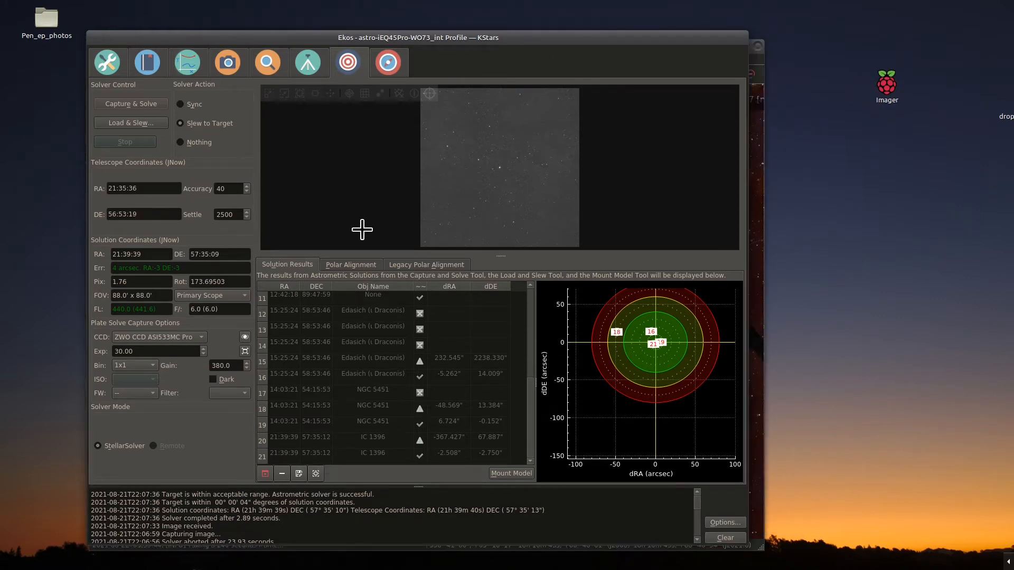
click(144, 59)
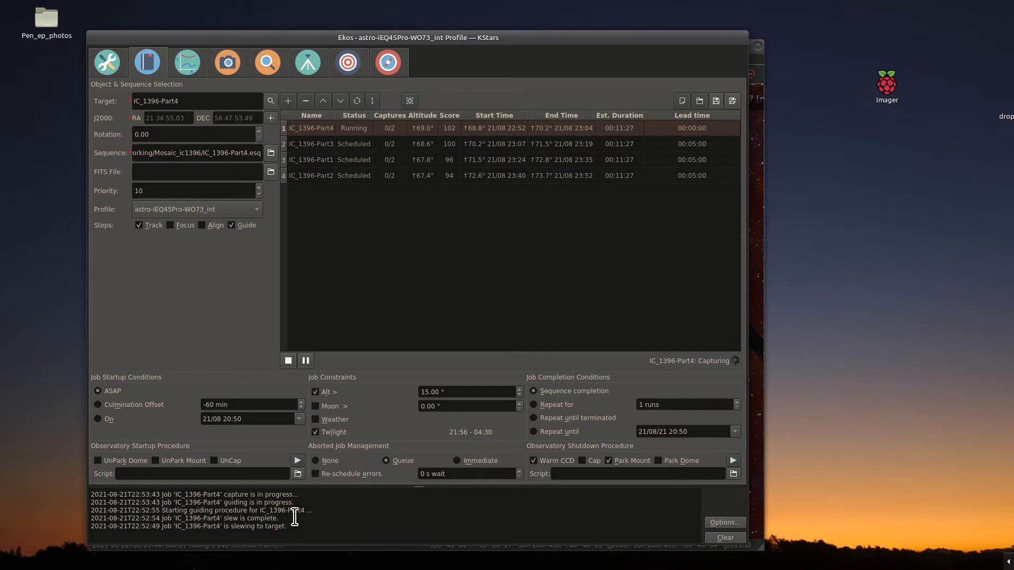
click(389, 60)
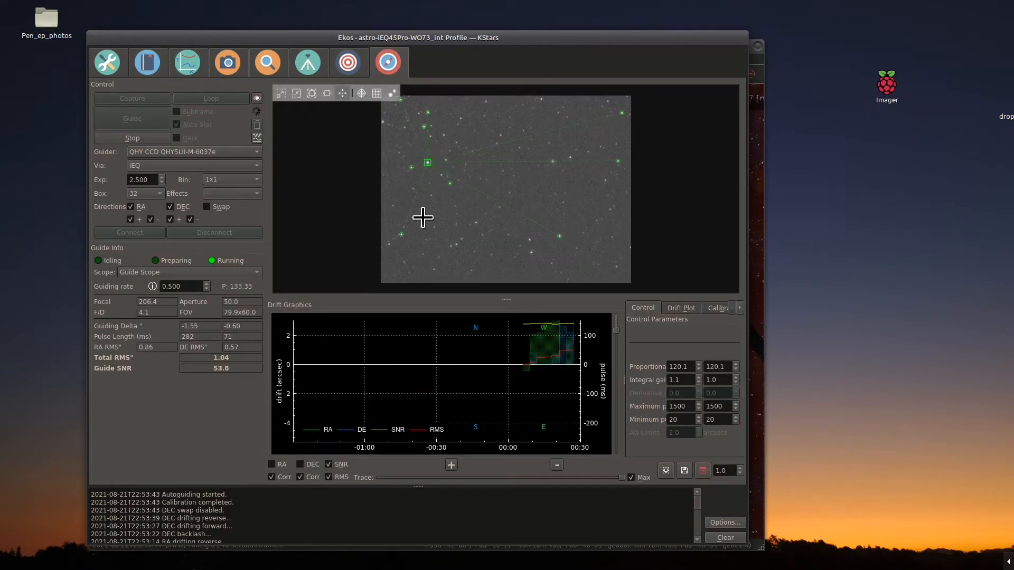
Check the overall capture progress and inspect the first IC_1396-Part4 frame up close.
click(110, 62)
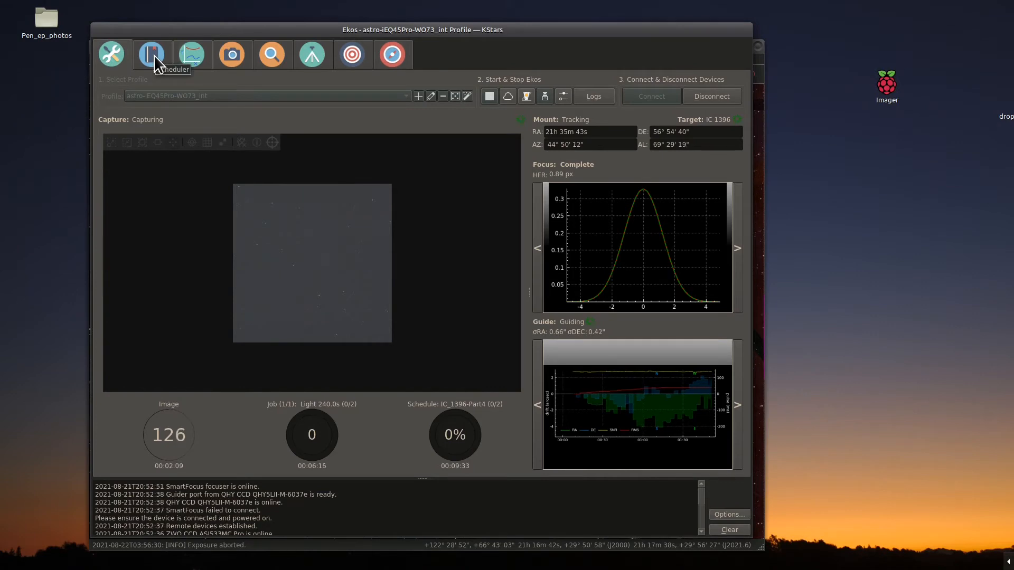
click(154, 55)
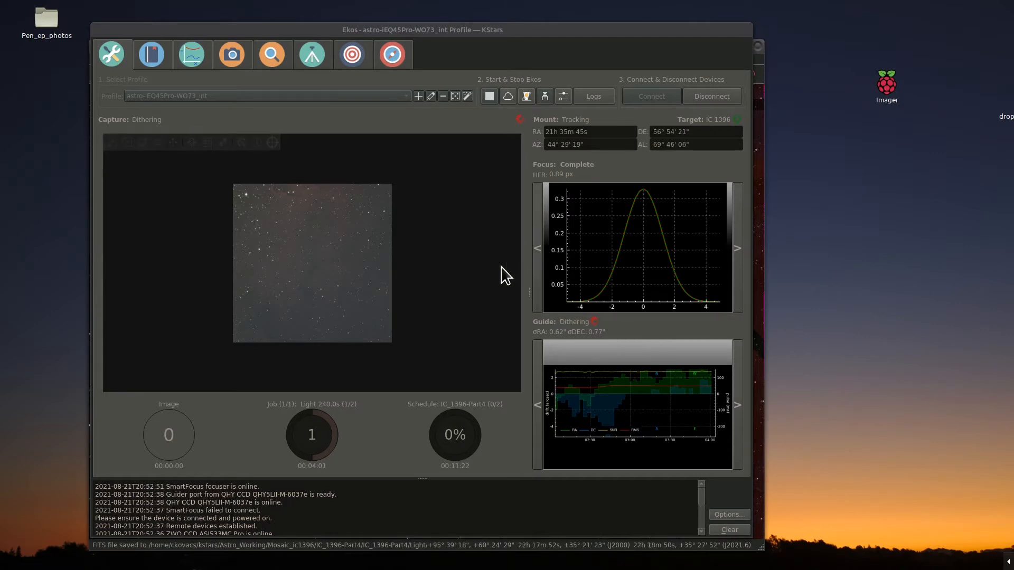
scroll(324, 277, up, 3)
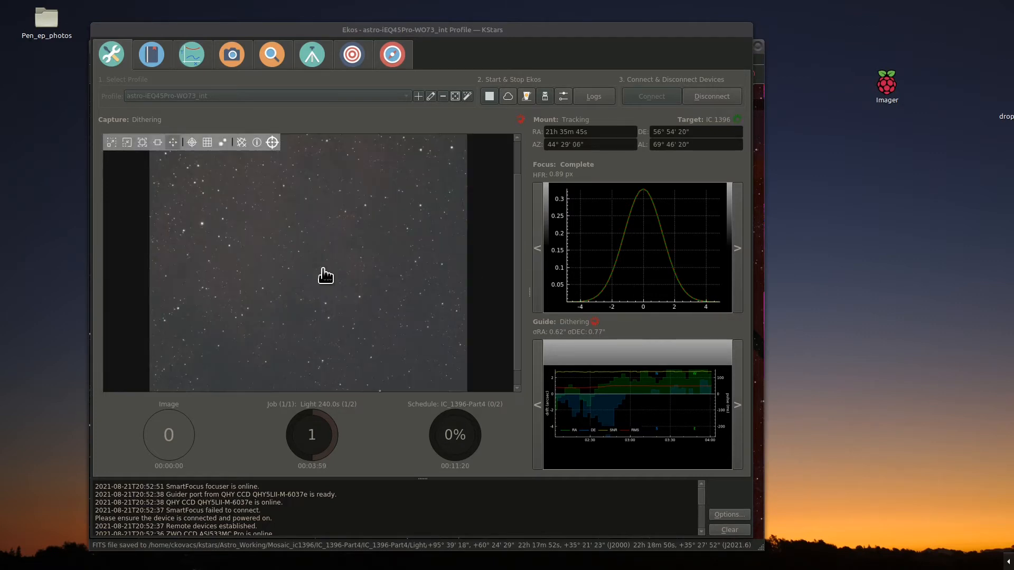
scroll(323, 273, down, 3)
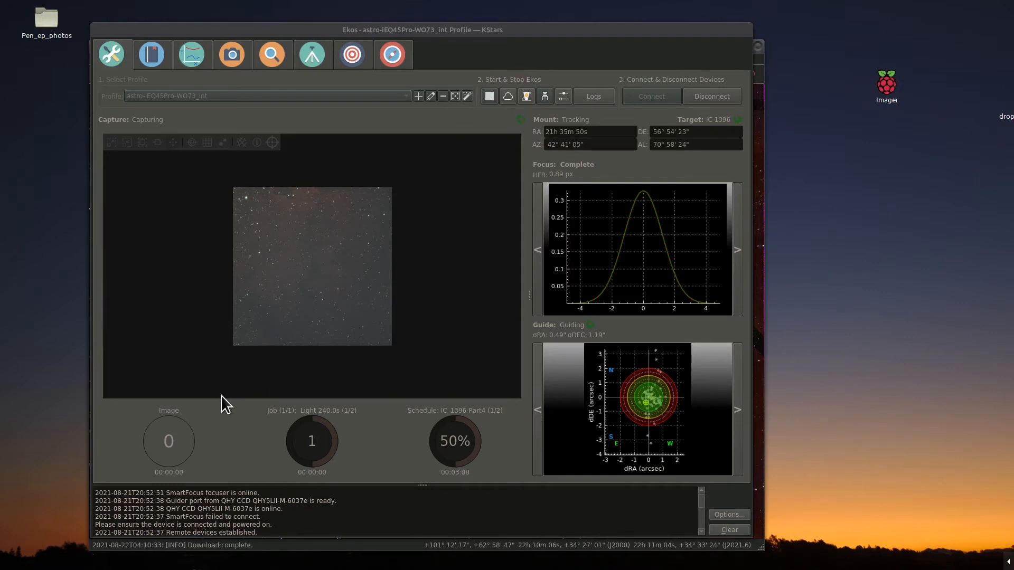
Check the scheduler's IC_1396-Part3 job, the mount's position on the sky map and the guiding.
click(148, 58)
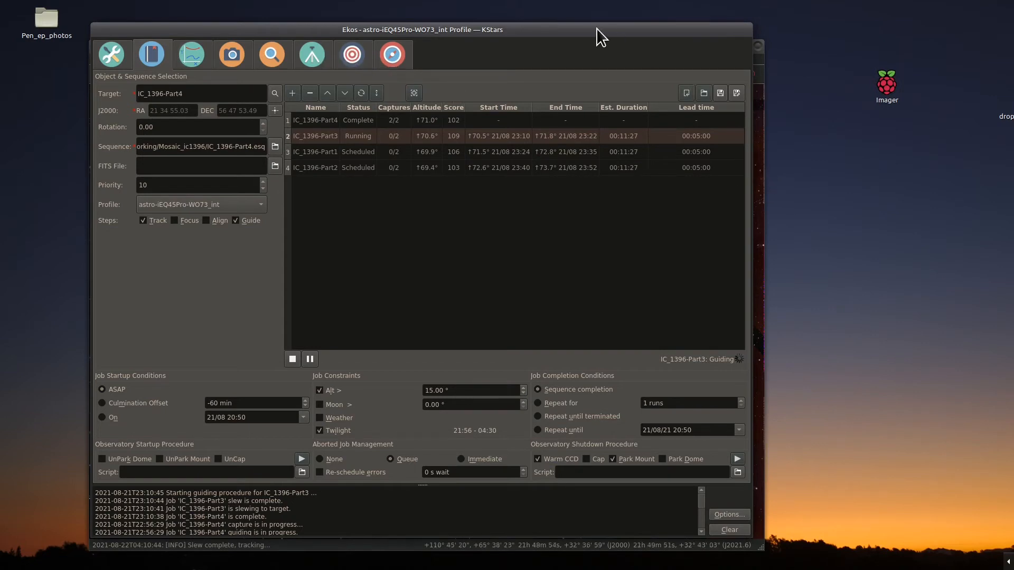
drag(584, 34, 647, 405)
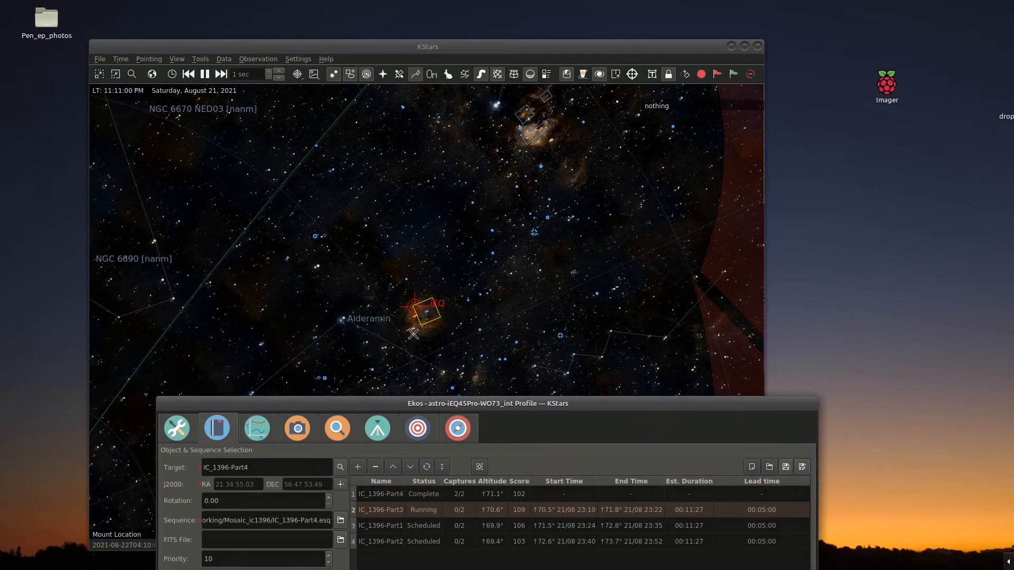
drag(523, 414, 441, 31)
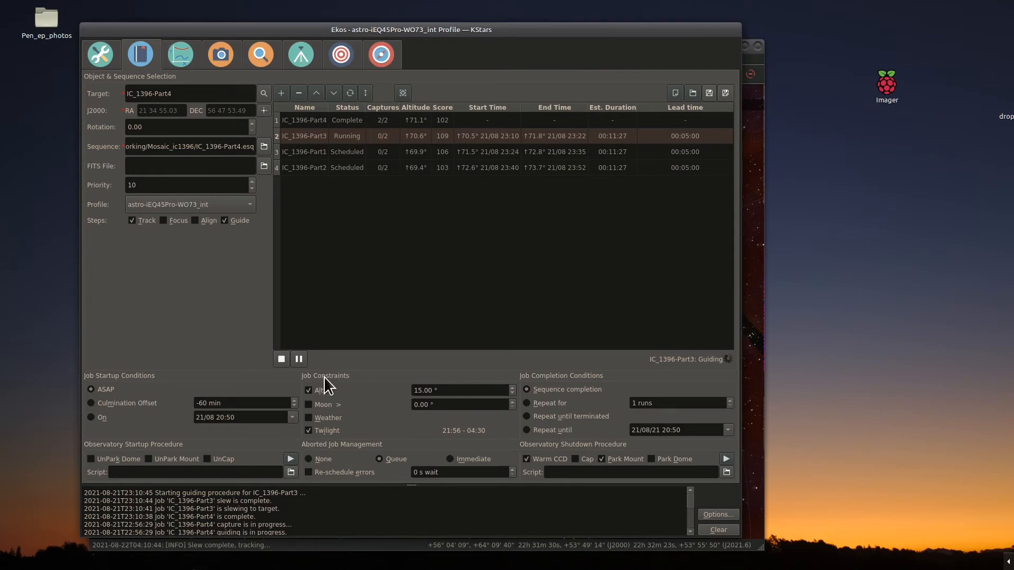
click(374, 58)
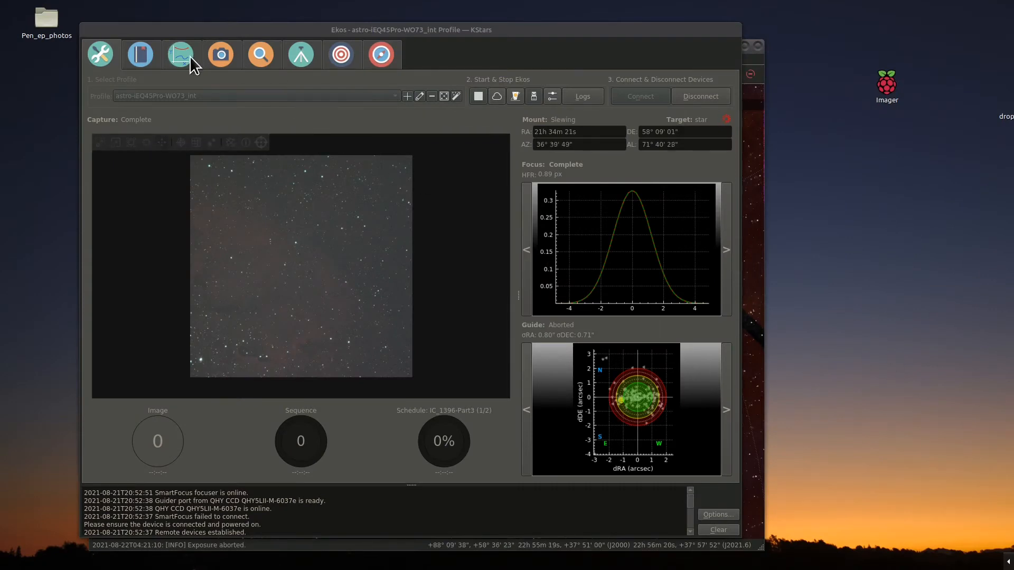
Review the scheduler's job statuses and locate the mount on the sky map for the IC_1396-Part1 tile.
click(141, 60)
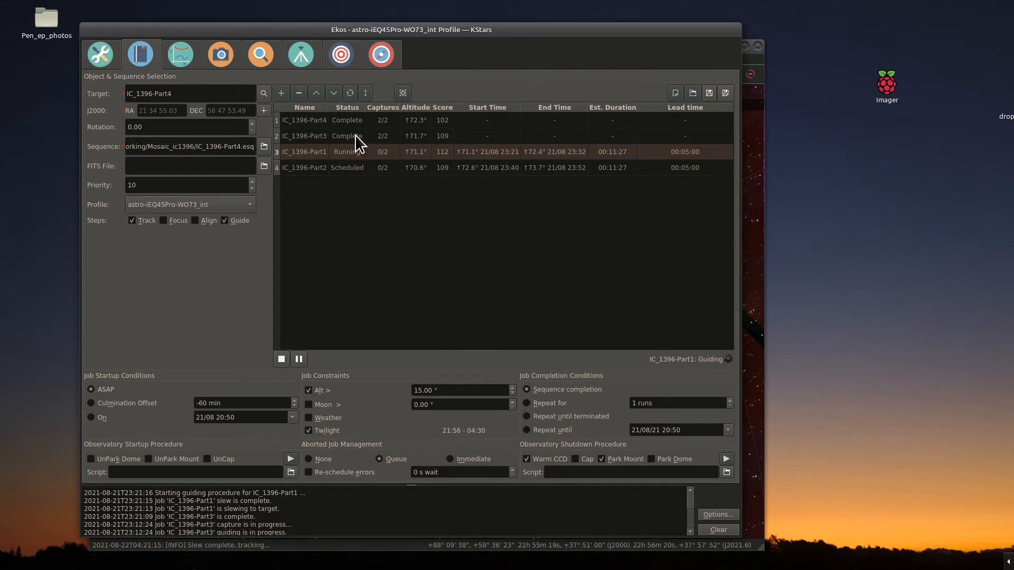
mouse_move(360, 156)
drag(627, 45, 695, 394)
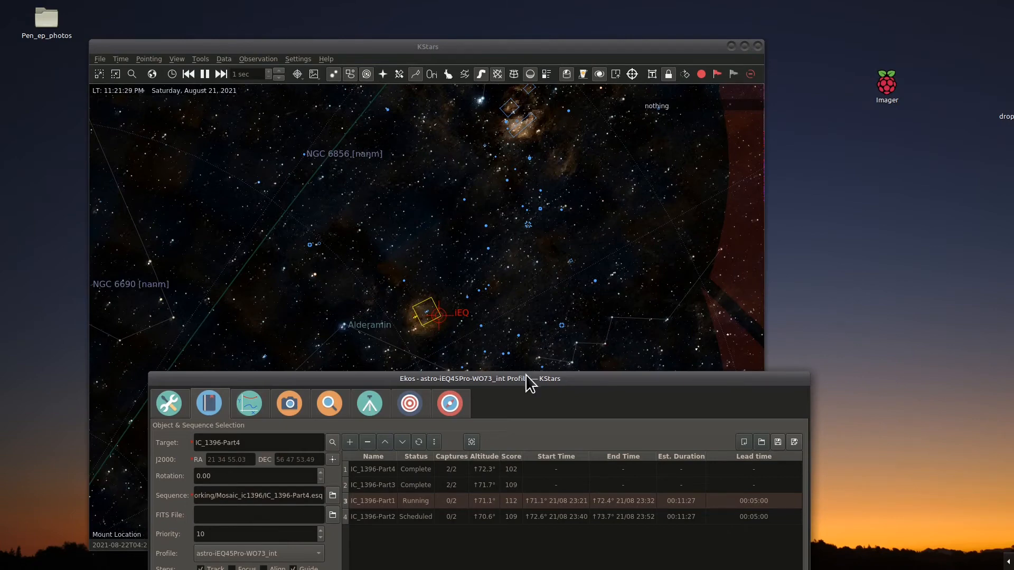
drag(527, 379, 459, 35)
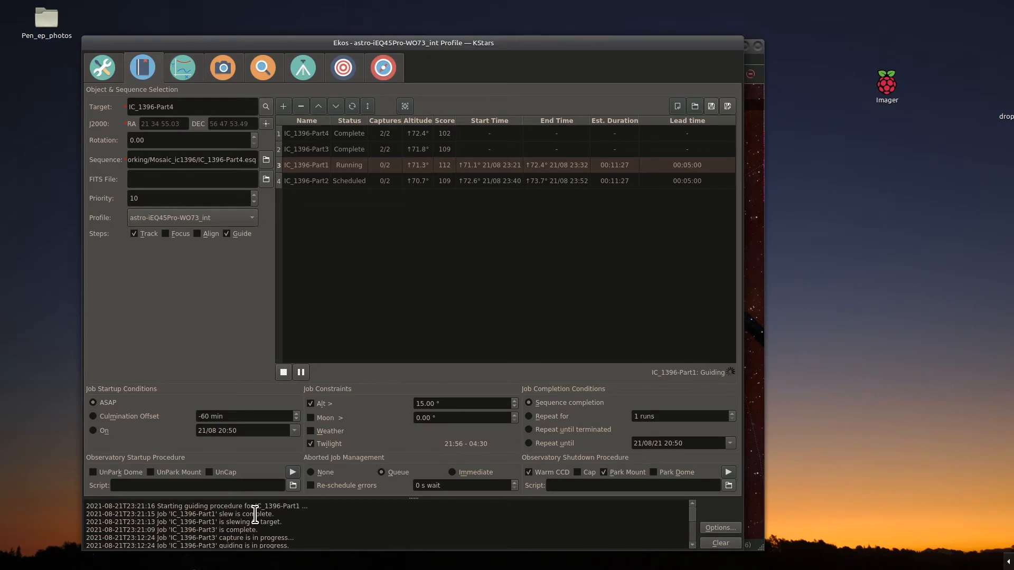
Monitor the guiding, capture overview and scheduler progress as the session moves from IC_1396-Part1 to IC_1396-Part2.
click(382, 67)
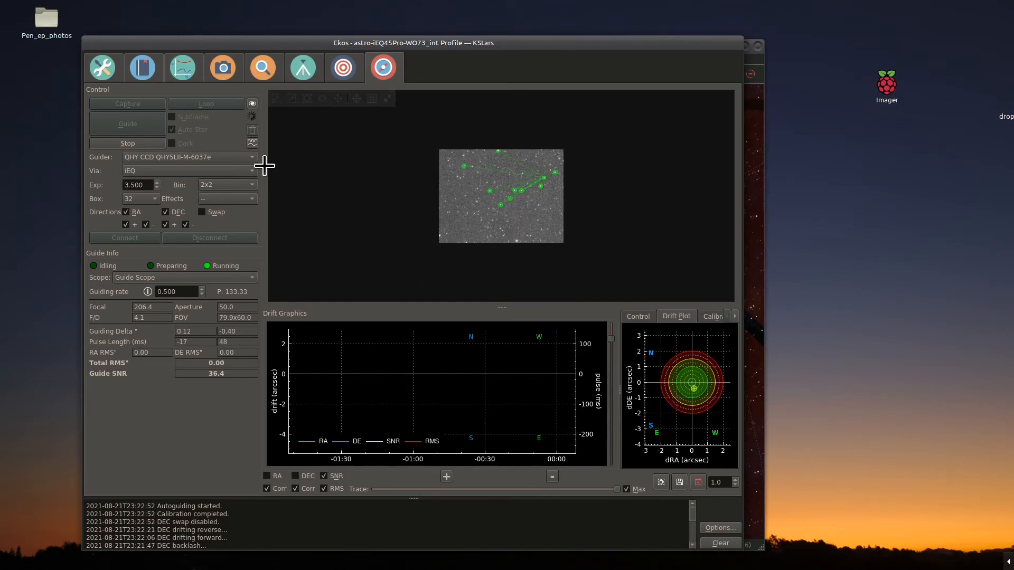
click(106, 66)
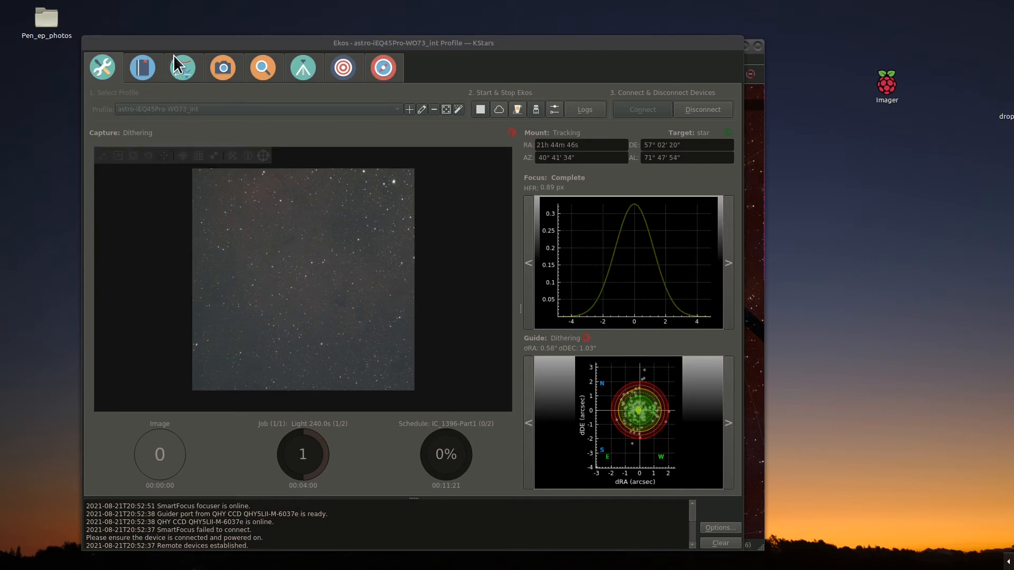
click(148, 66)
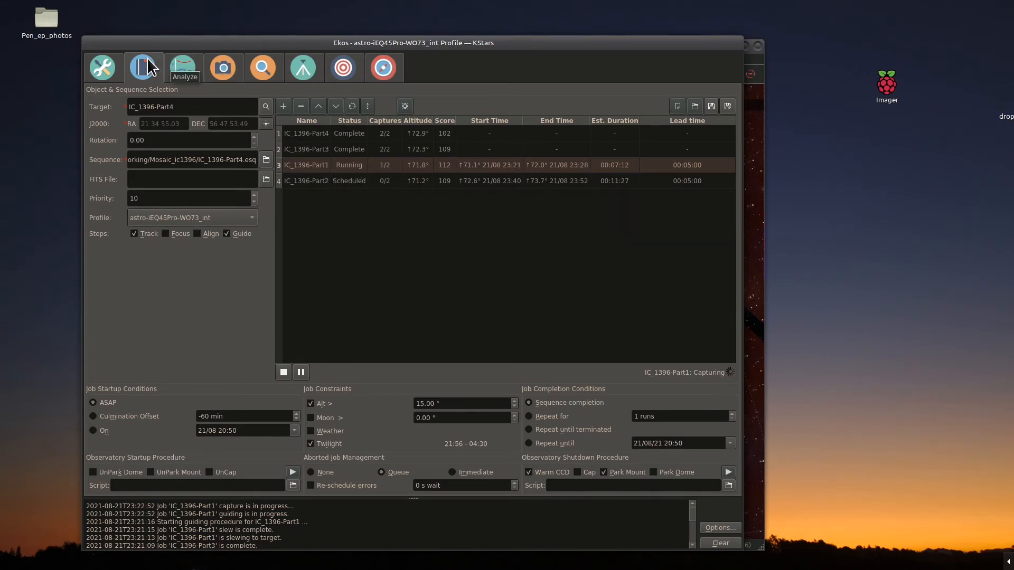
click(107, 65)
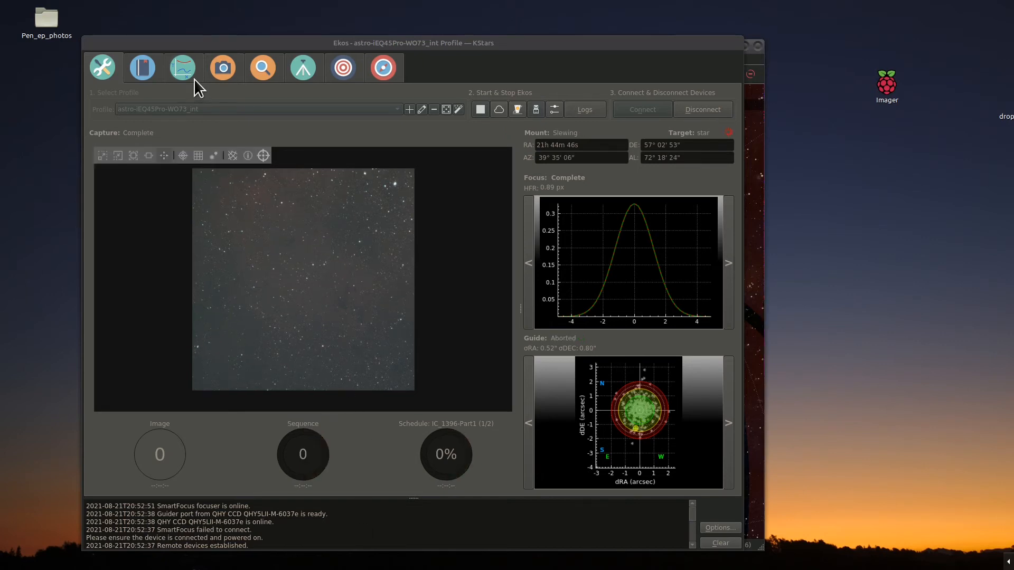
click(145, 66)
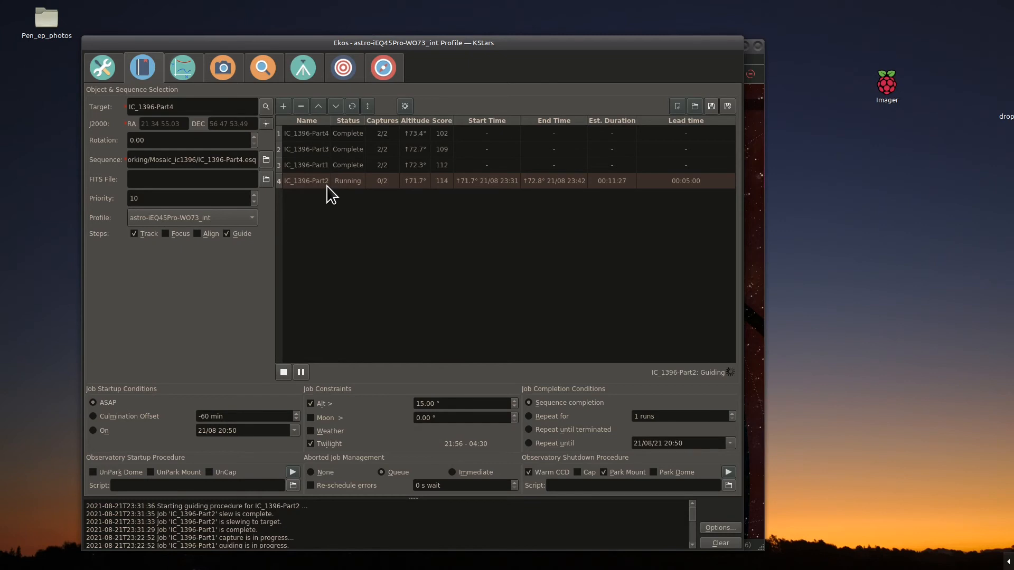
click(386, 70)
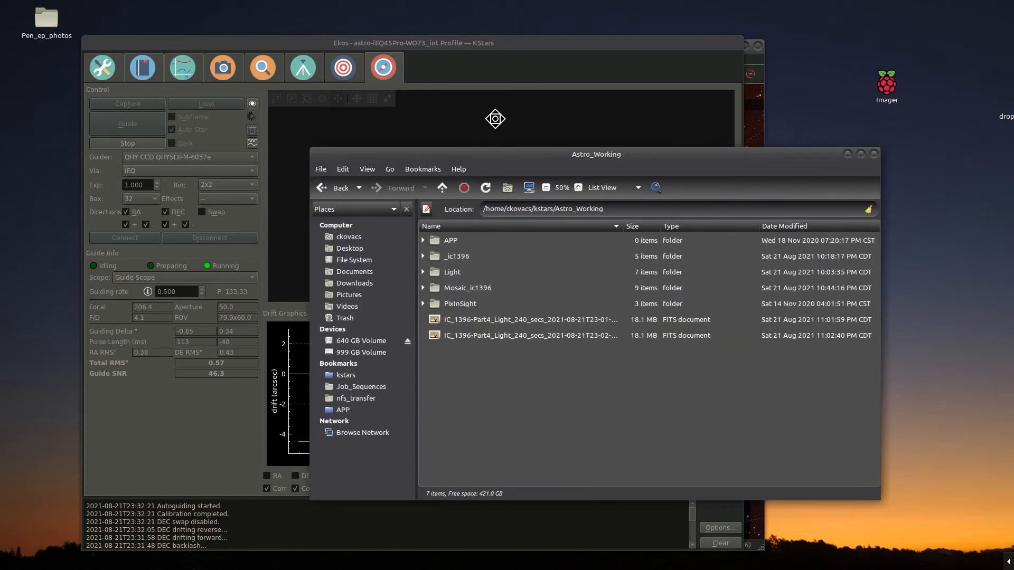
Switch to the file manager and examine the light frames saved for IC_1396-Part1 in the Mosaic_ic1396 folder.
drag(572, 154, 426, 85)
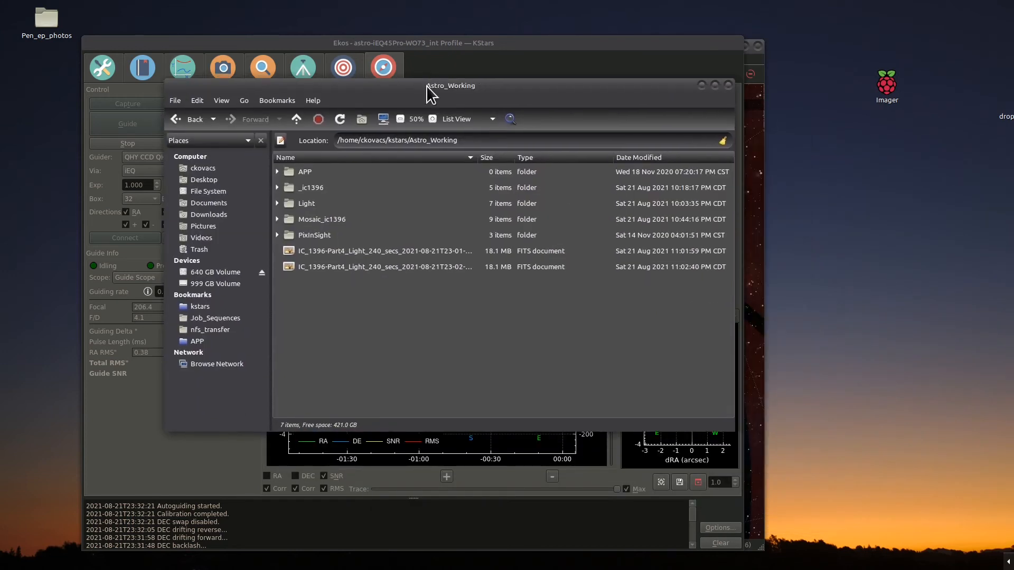
double_click(328, 223)
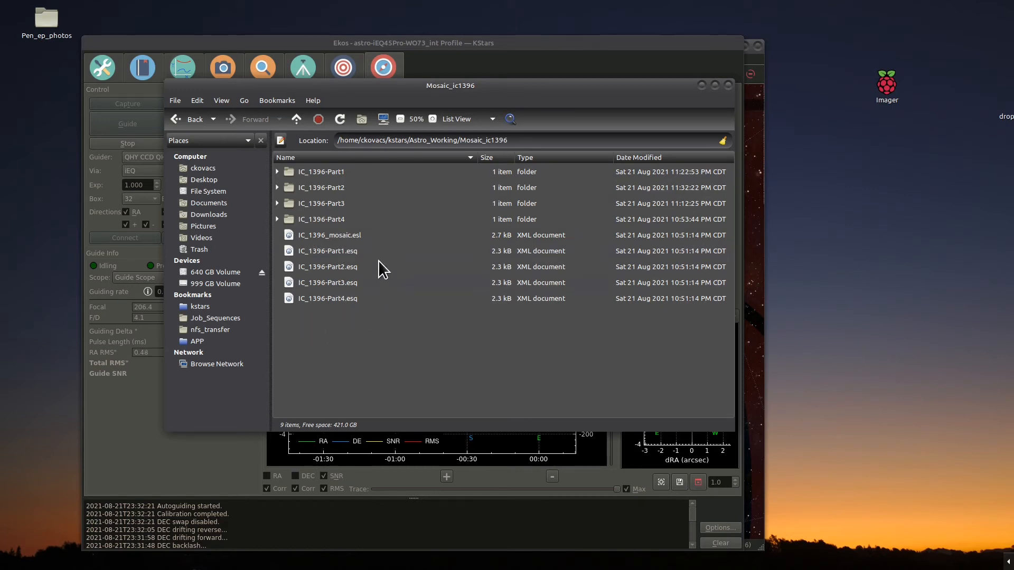
double_click(331, 174)
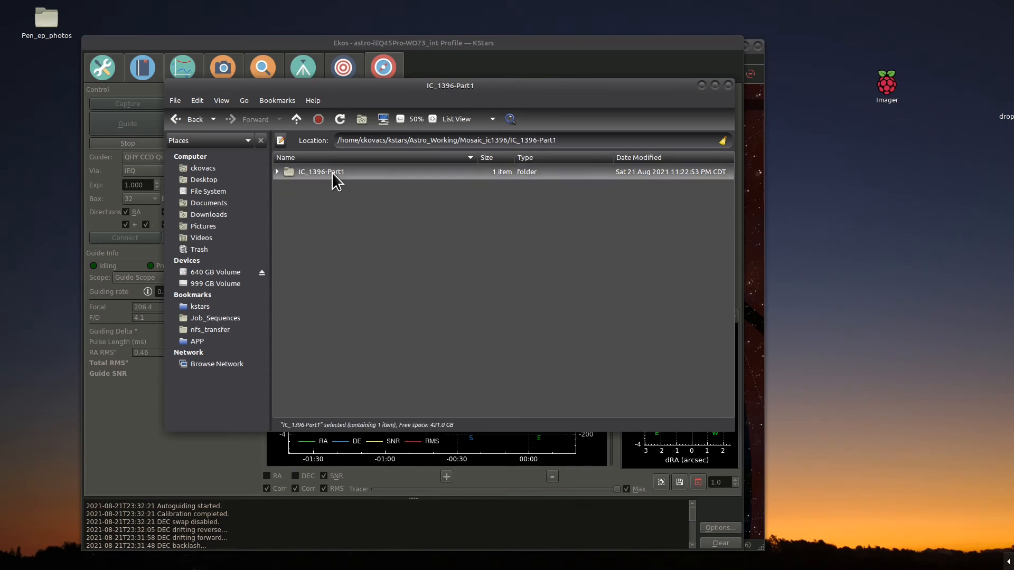
double_click(333, 174)
double_click(308, 172)
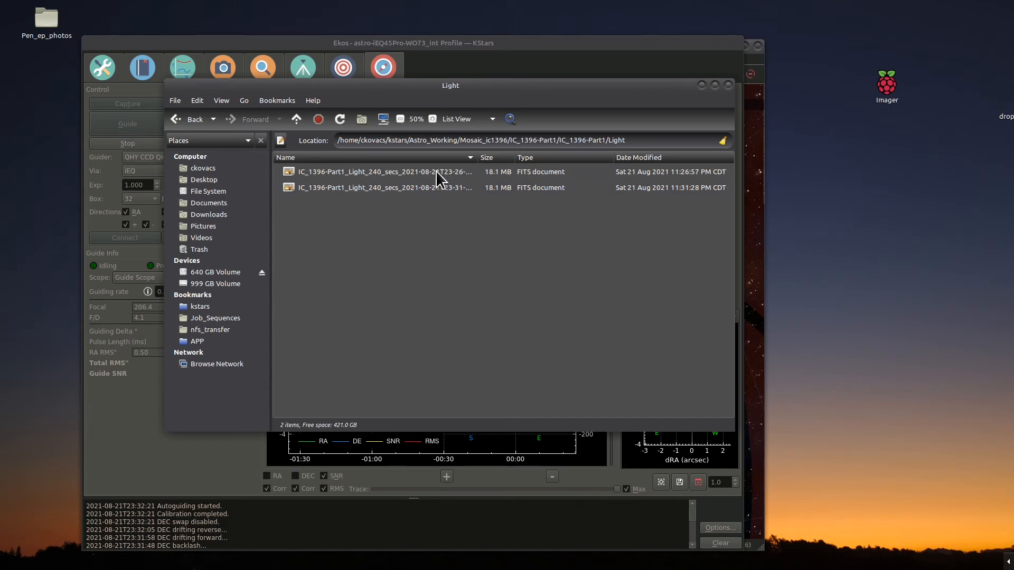
click(296, 119)
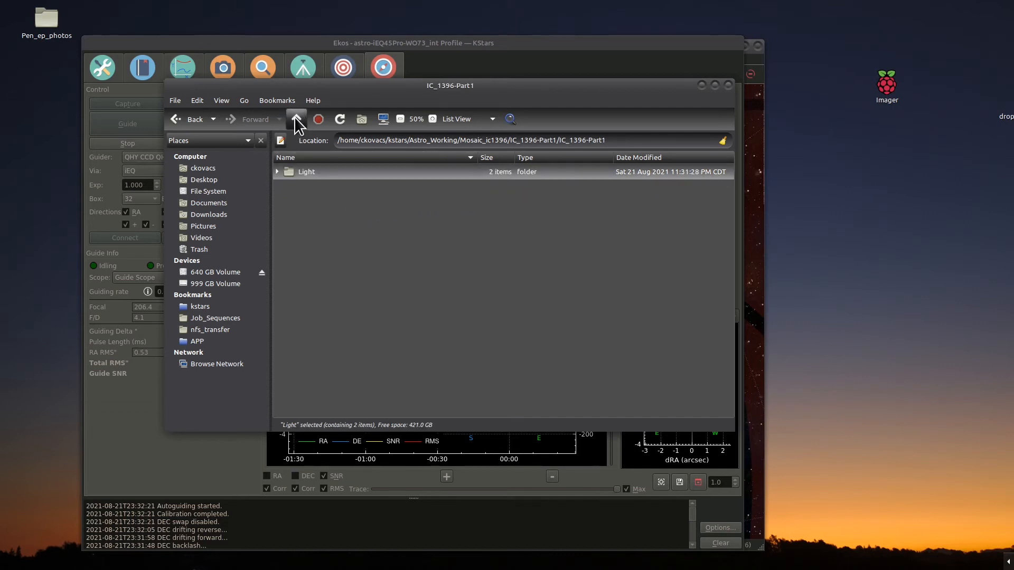
click(296, 119)
click(295, 119)
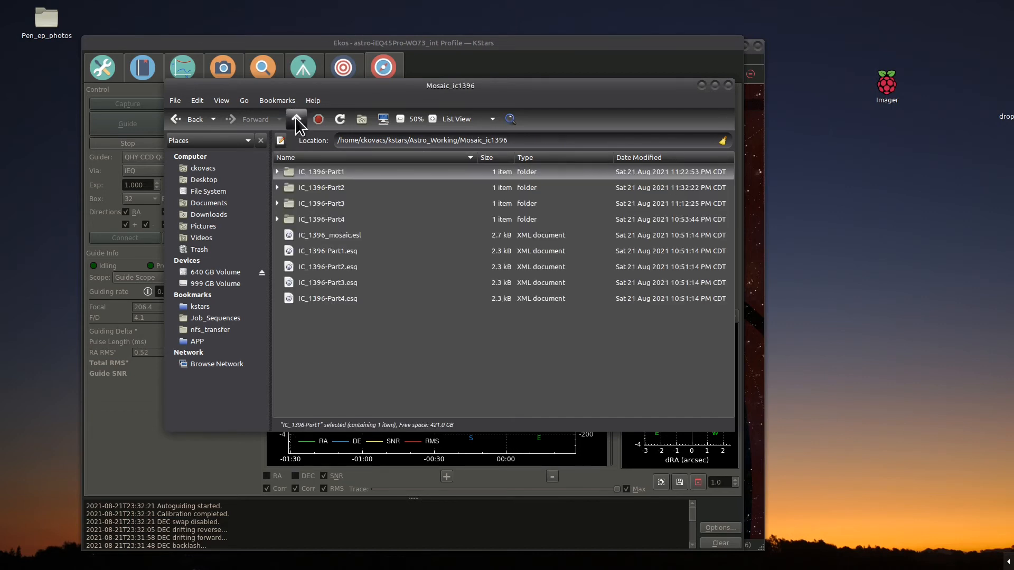
Examine the light frames saved for IC_1396-Part3, return to the Mosaic_ic1396 folder and move the file manager aside.
double_click(325, 202)
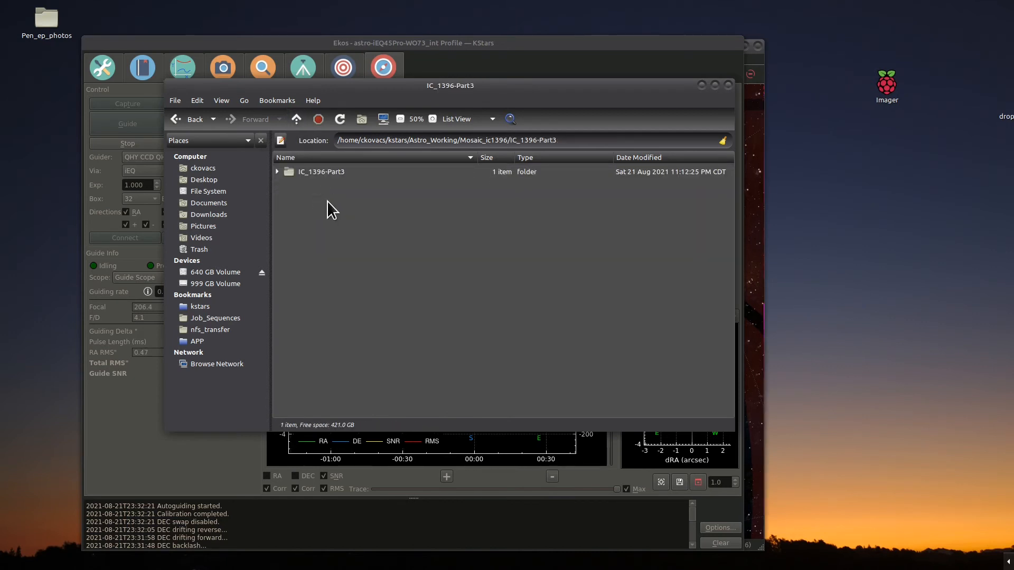
double_click(332, 173)
double_click(306, 172)
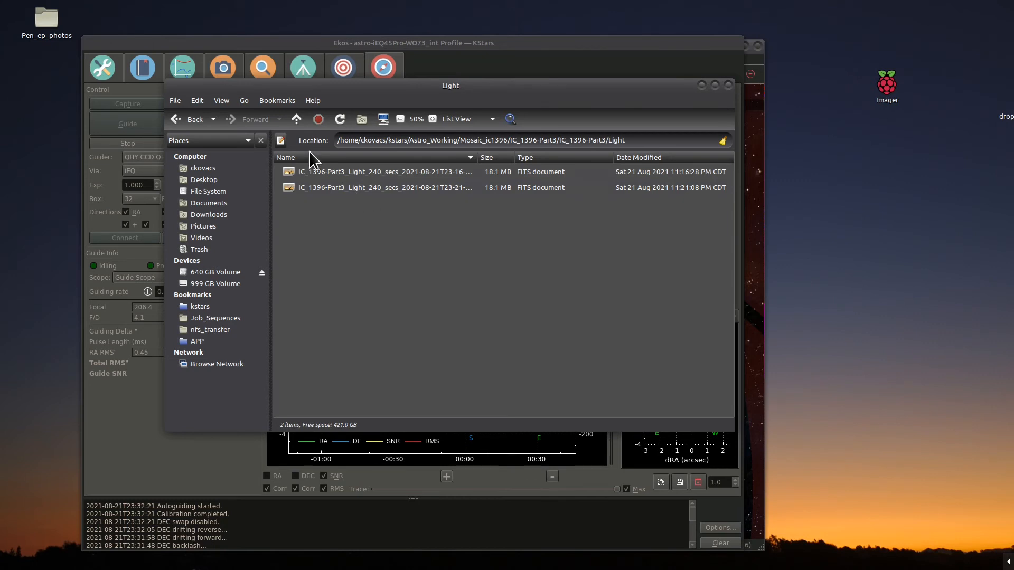
click(296, 122)
click(295, 121)
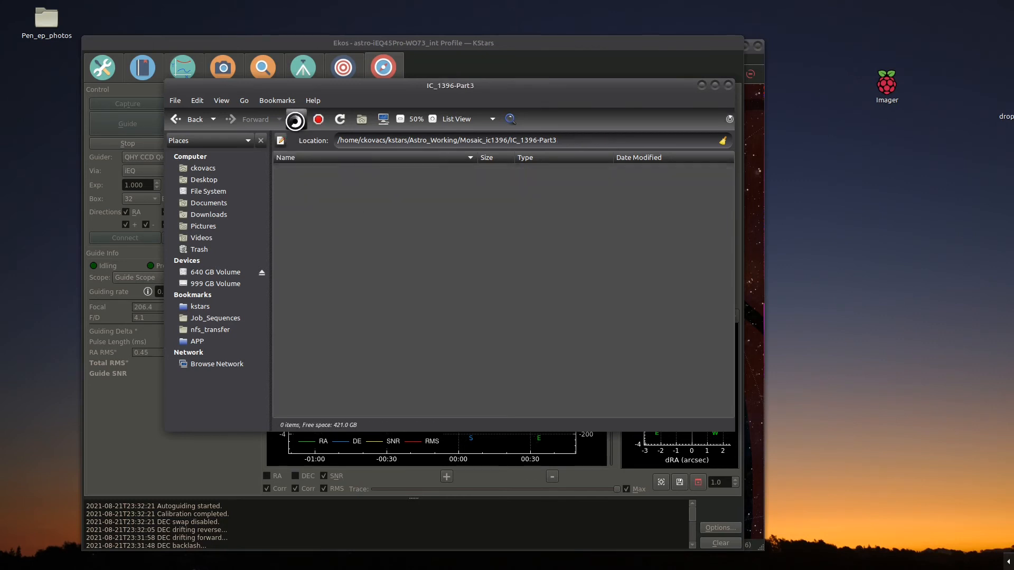
click(295, 122)
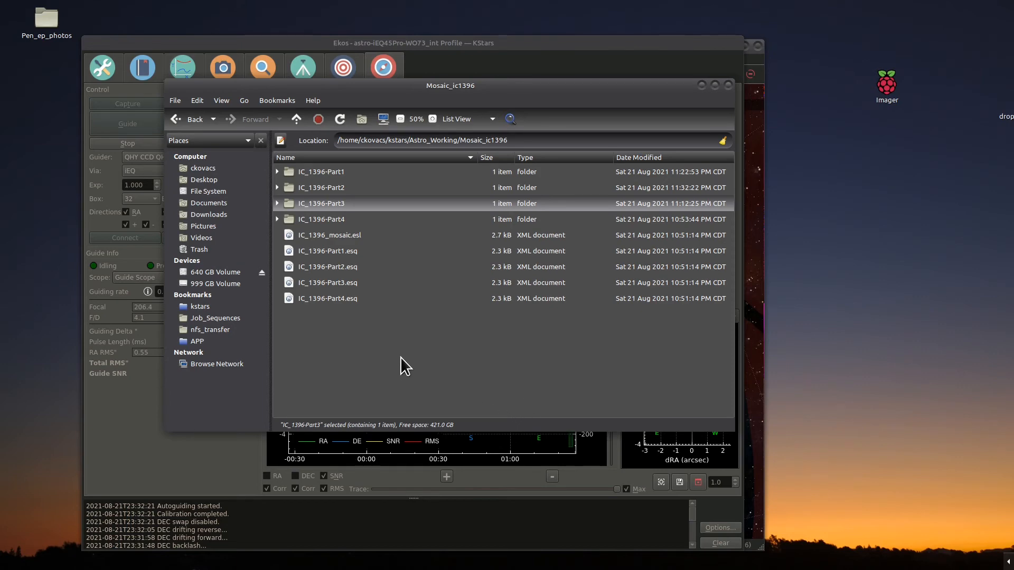
drag(363, 85, 702, 68)
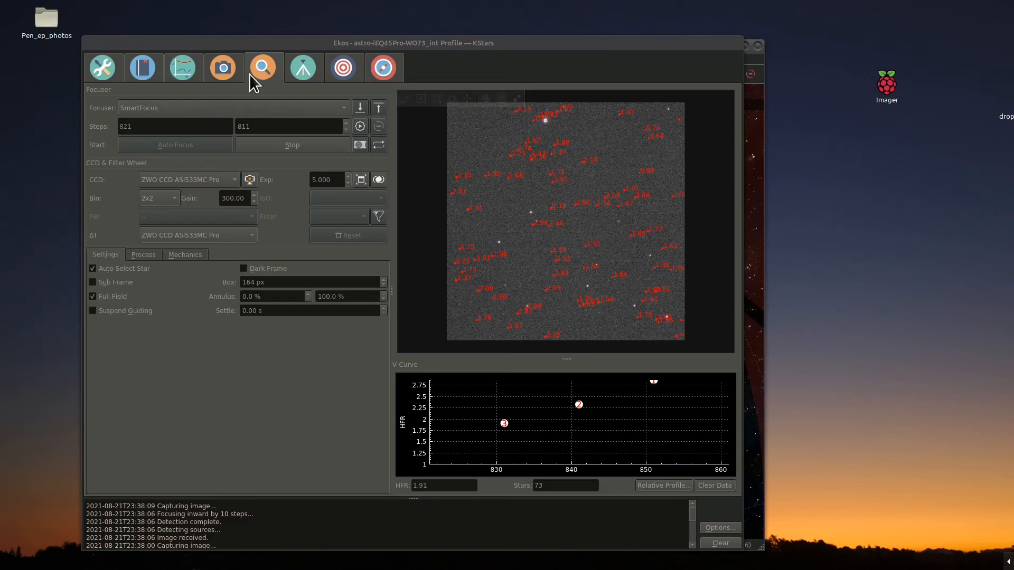
Check the capture sequence, the refocusing progress in the overview and the scheduler status for IC_1396-Part2.
click(225, 74)
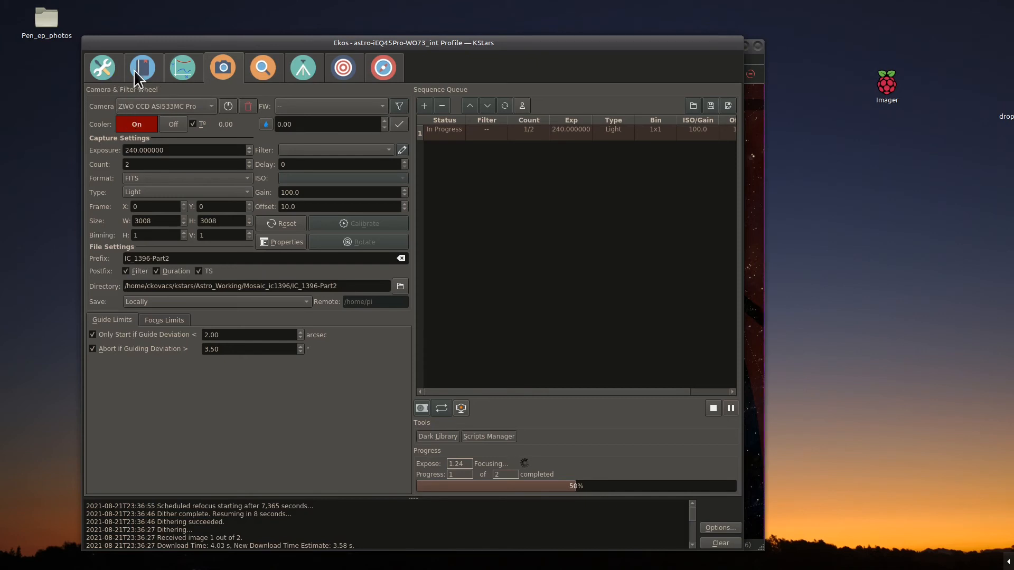
click(103, 66)
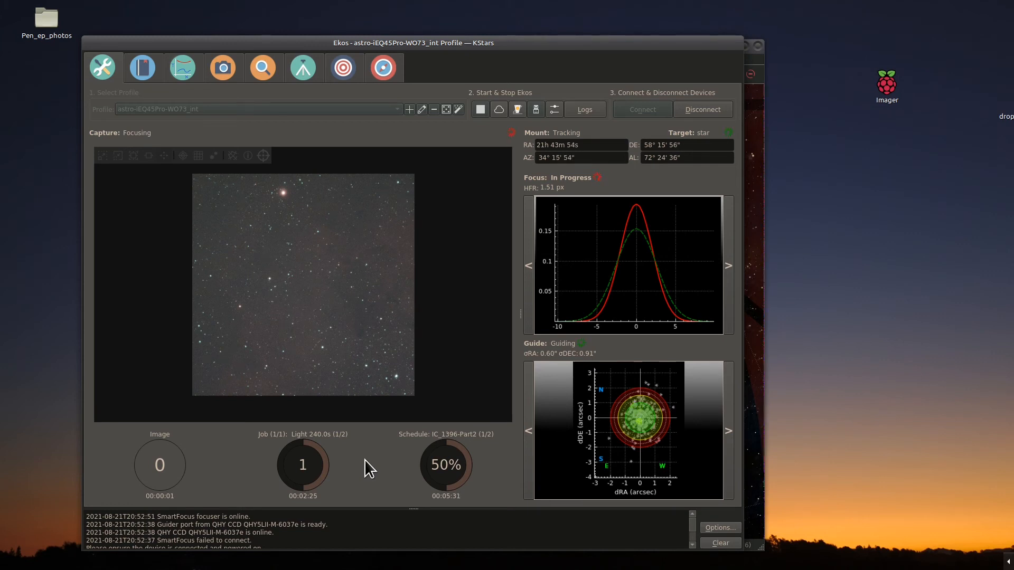
click(140, 72)
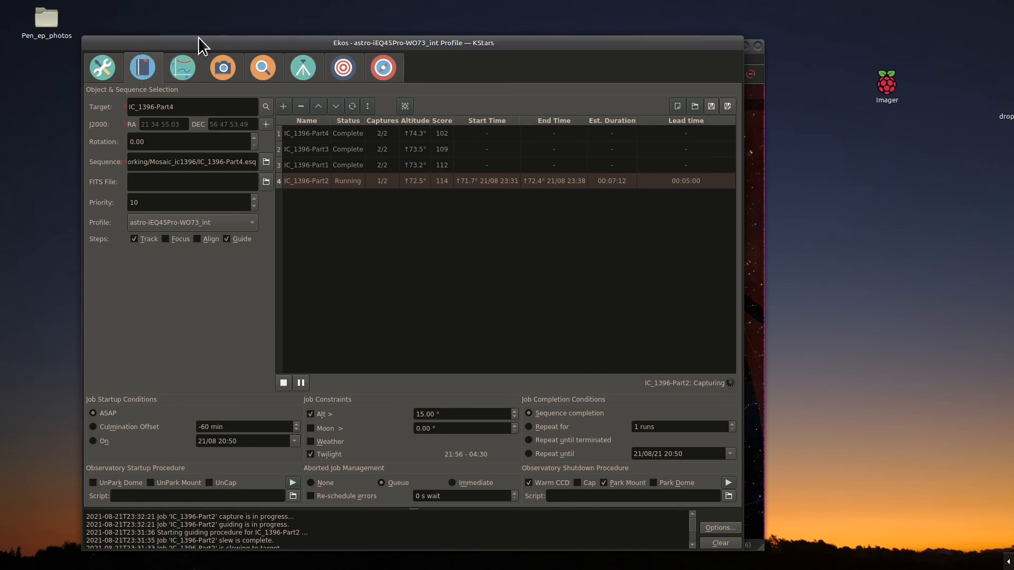
Put away the window behind Ekos and review the scheduler's status for the last exposure of IC_1396-Part2.
drag(211, 40, 249, 18)
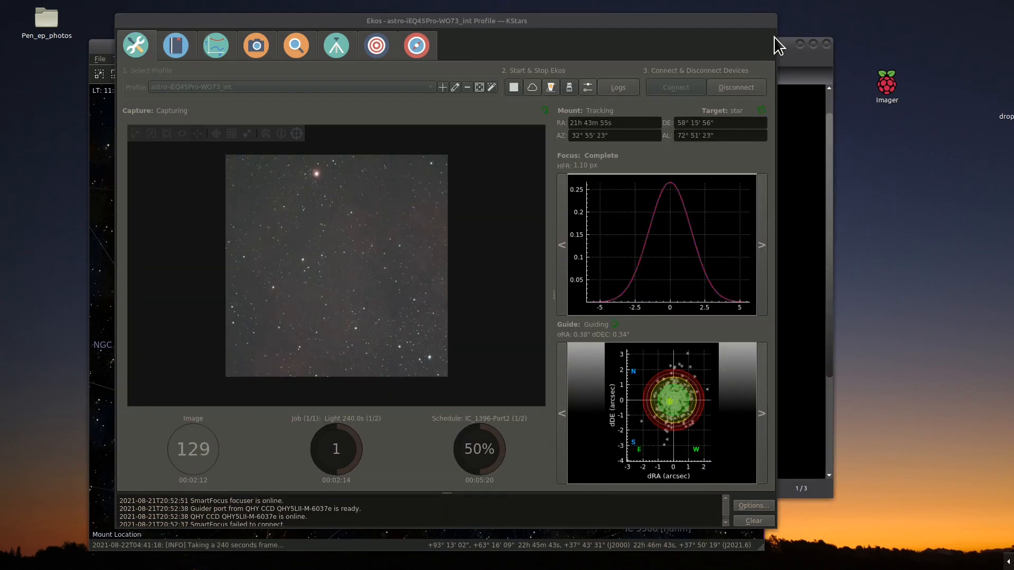
click(784, 45)
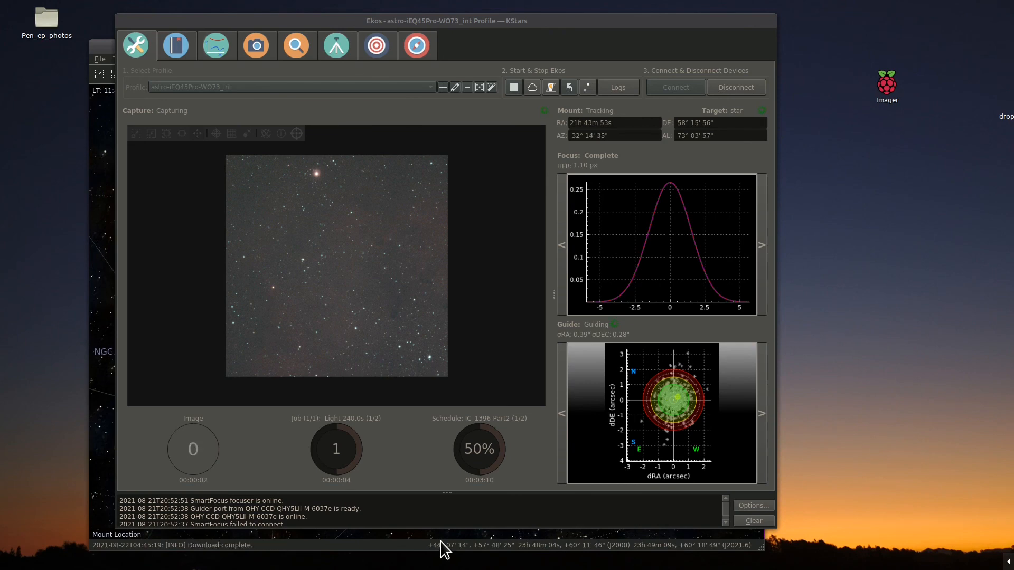
click(175, 46)
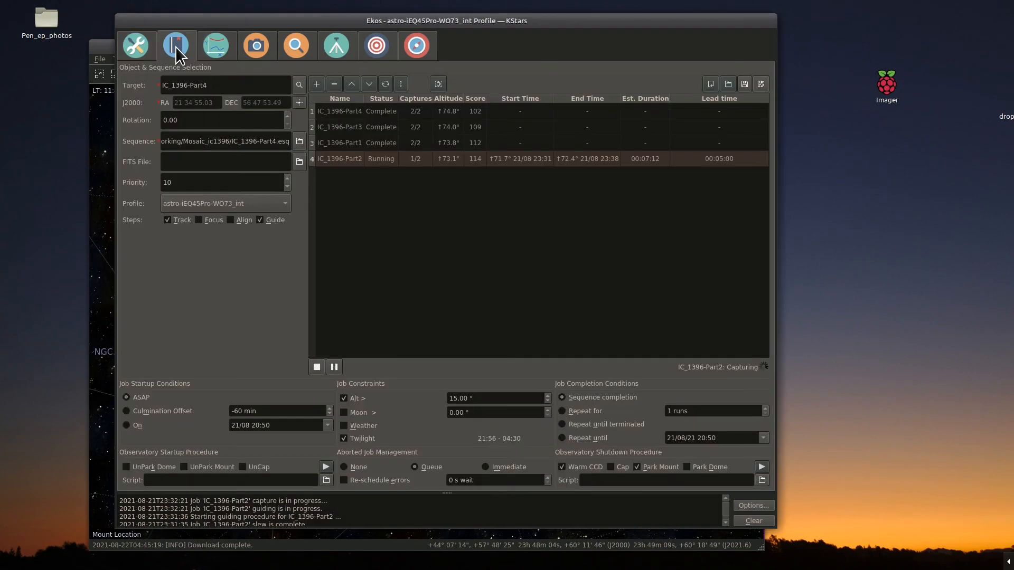